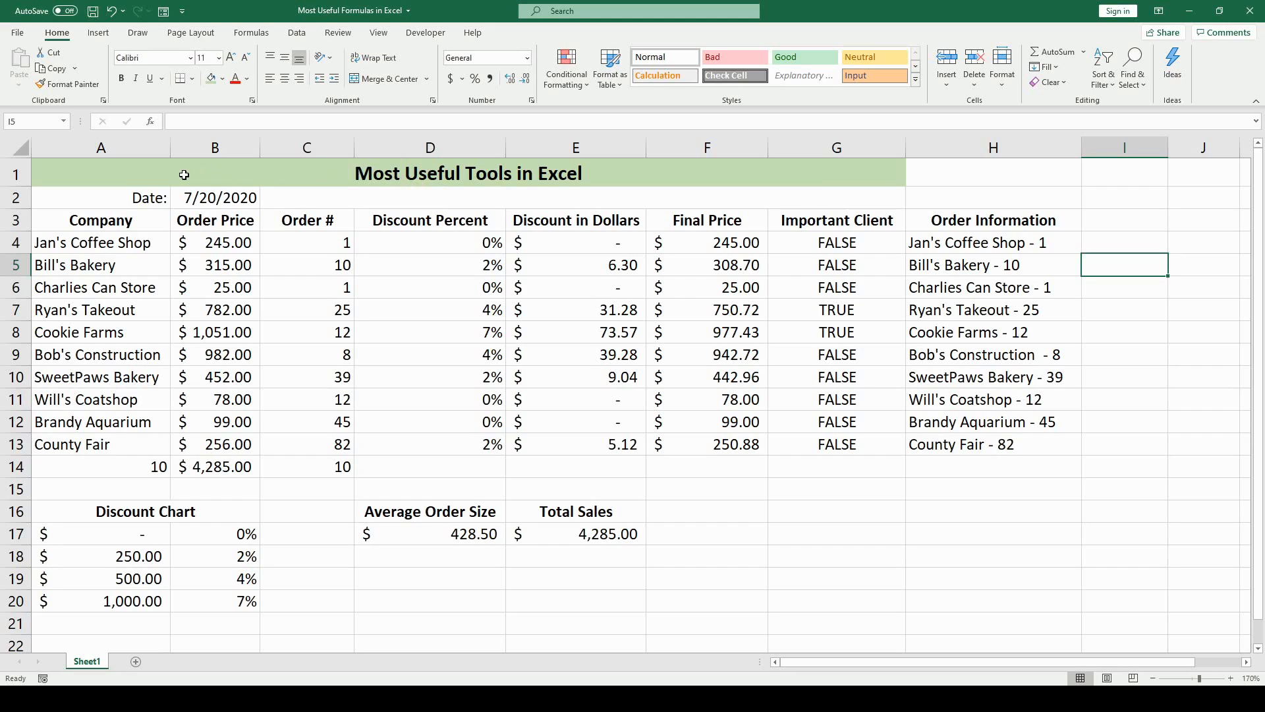
Step: Copy the title's formatting onto the Date cell A2 with Format Painter, and undo it
left_click(514, 176)
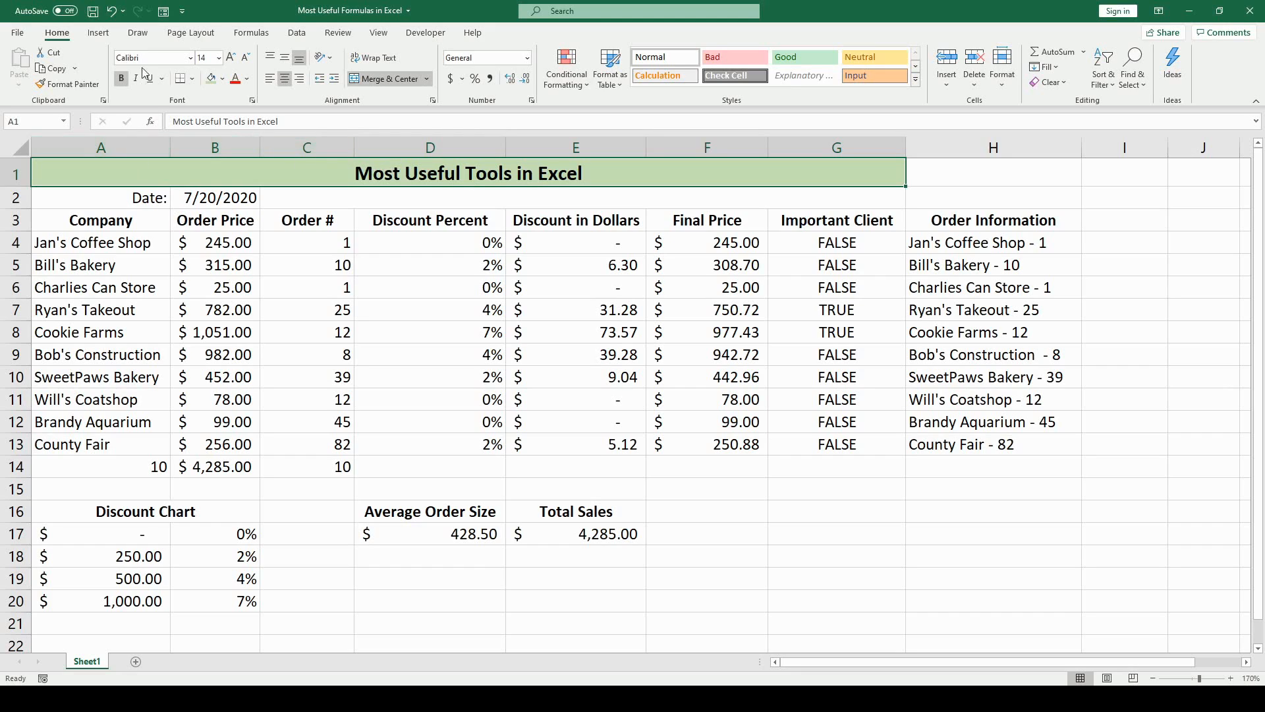
left_click(74, 85)
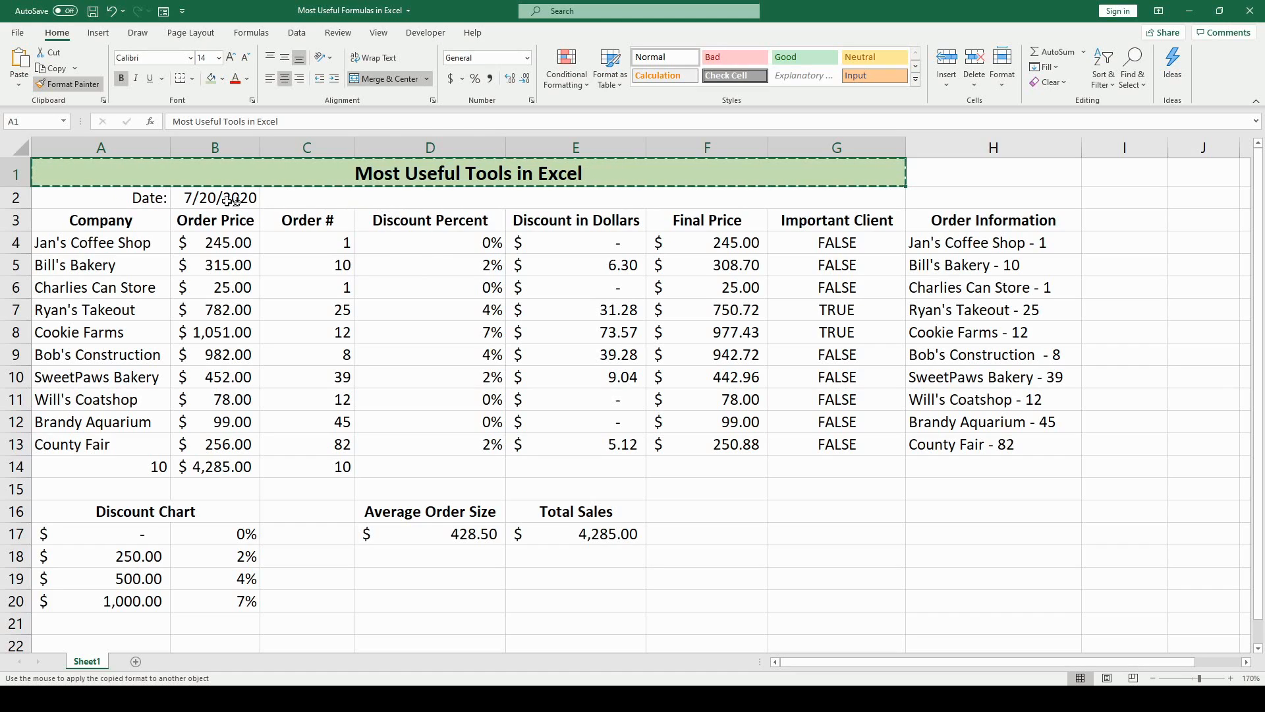
left_click(149, 198)
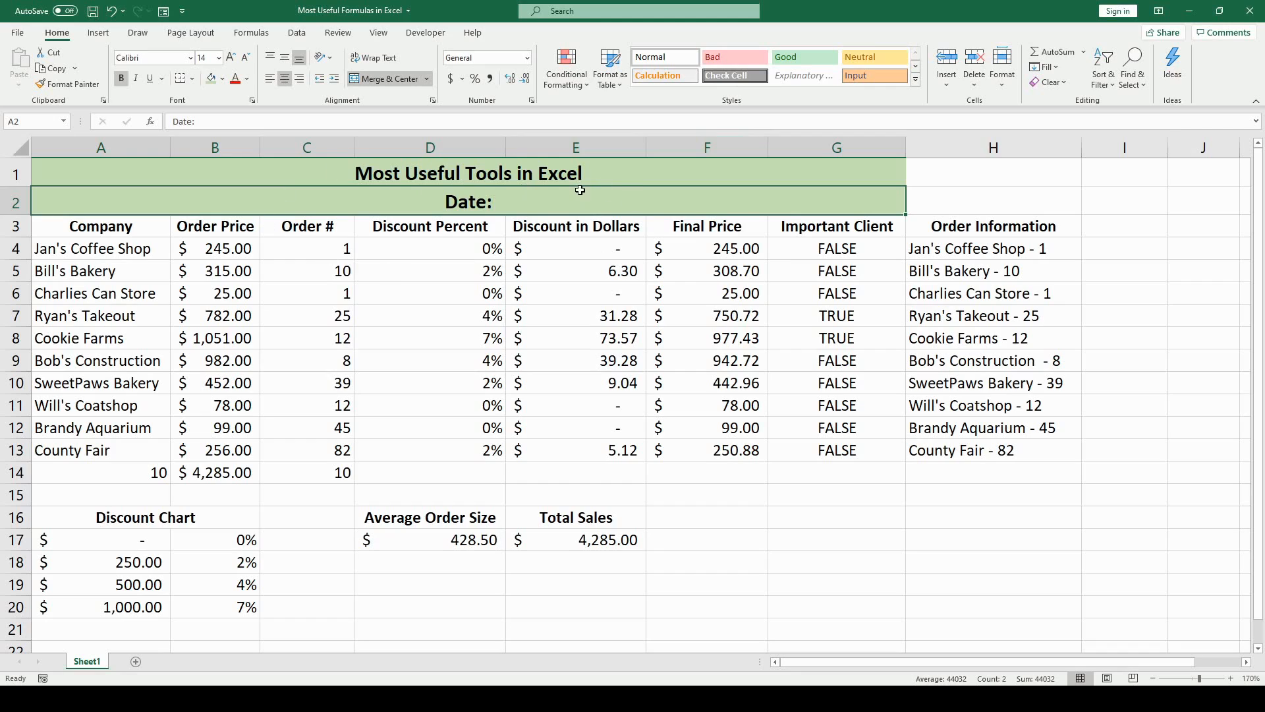
left_click(110, 10)
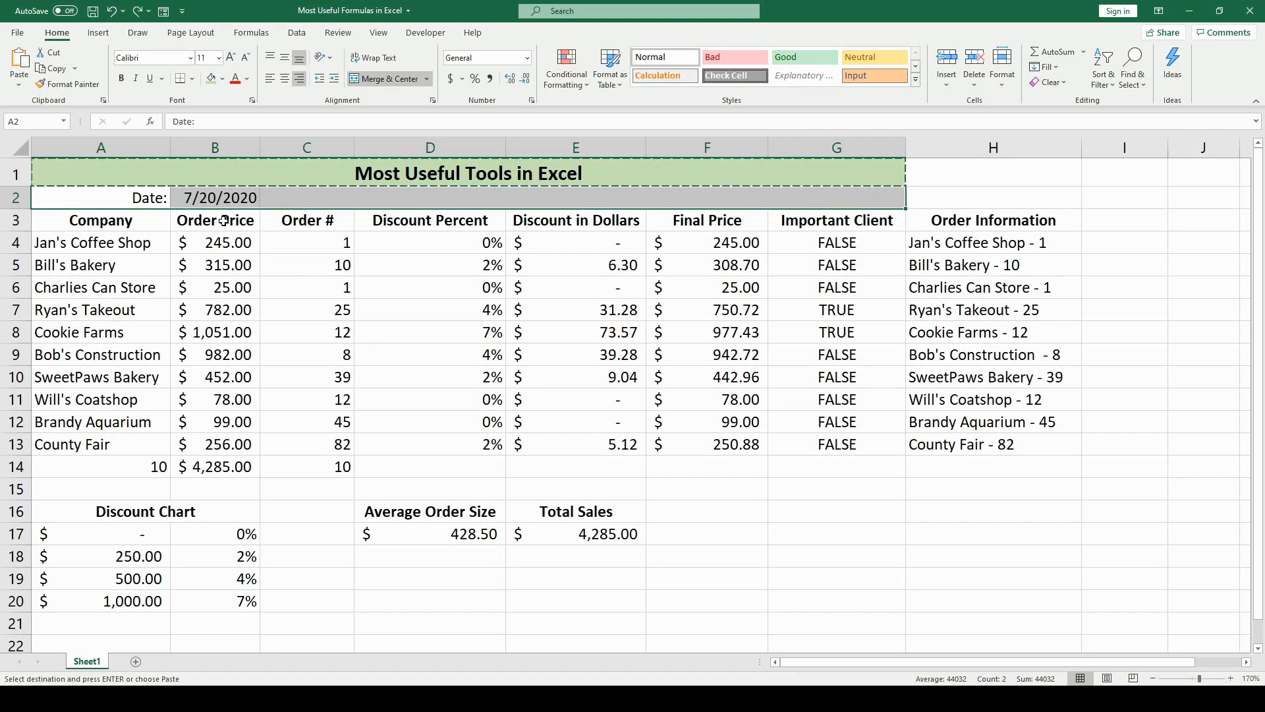
Step: Clear the copied-range marker and remove bold from the Important Client header in G3
left_click(314, 237)
left_click(321, 222)
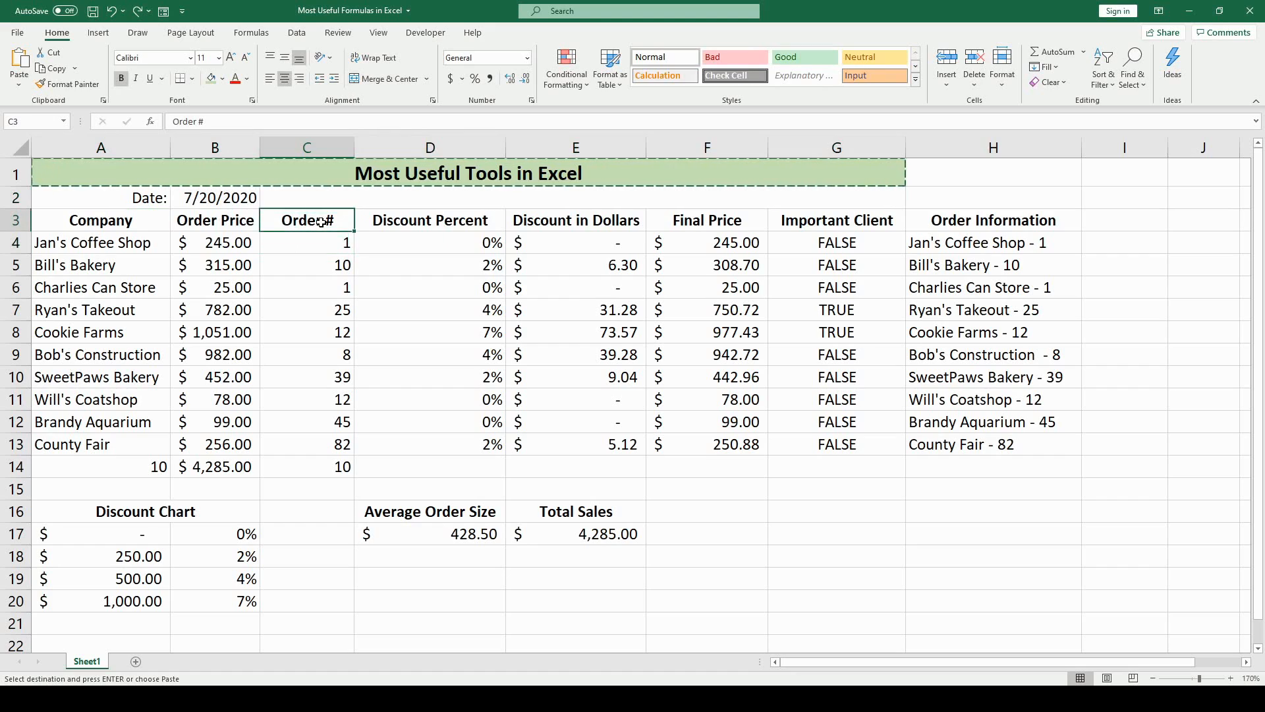
left_click(730, 221)
left_click(801, 220)
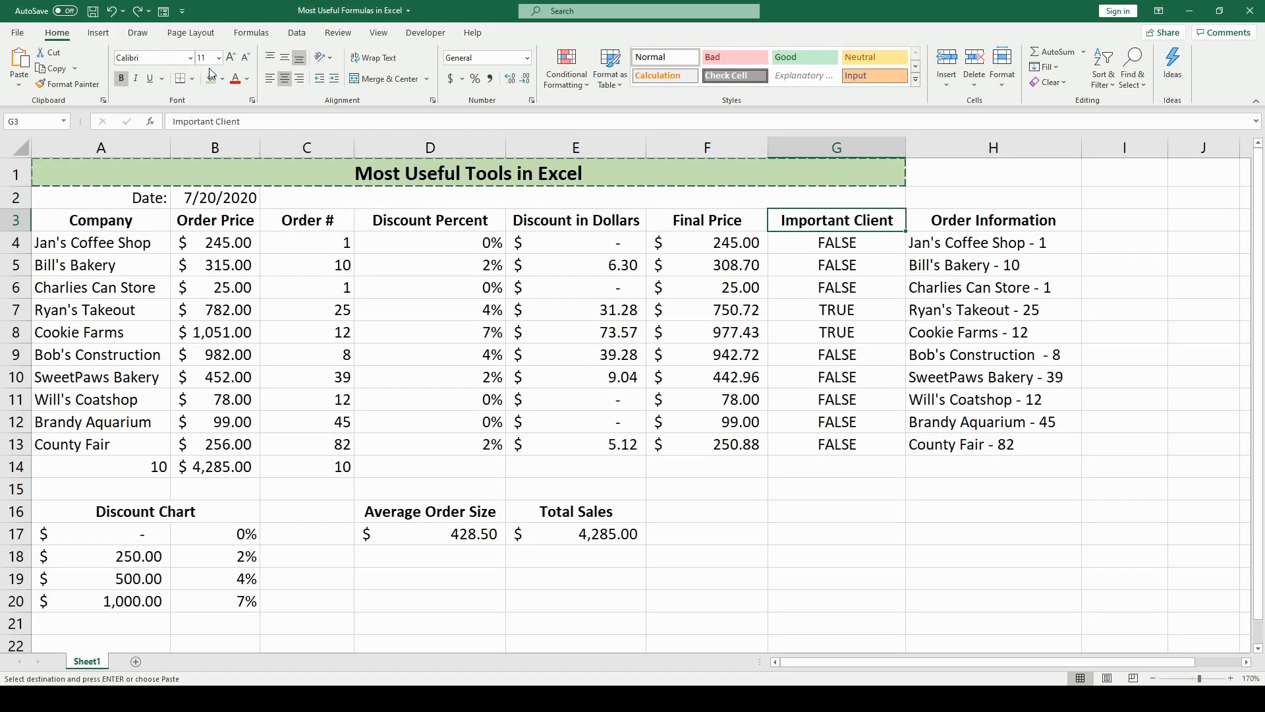
key("Escape")
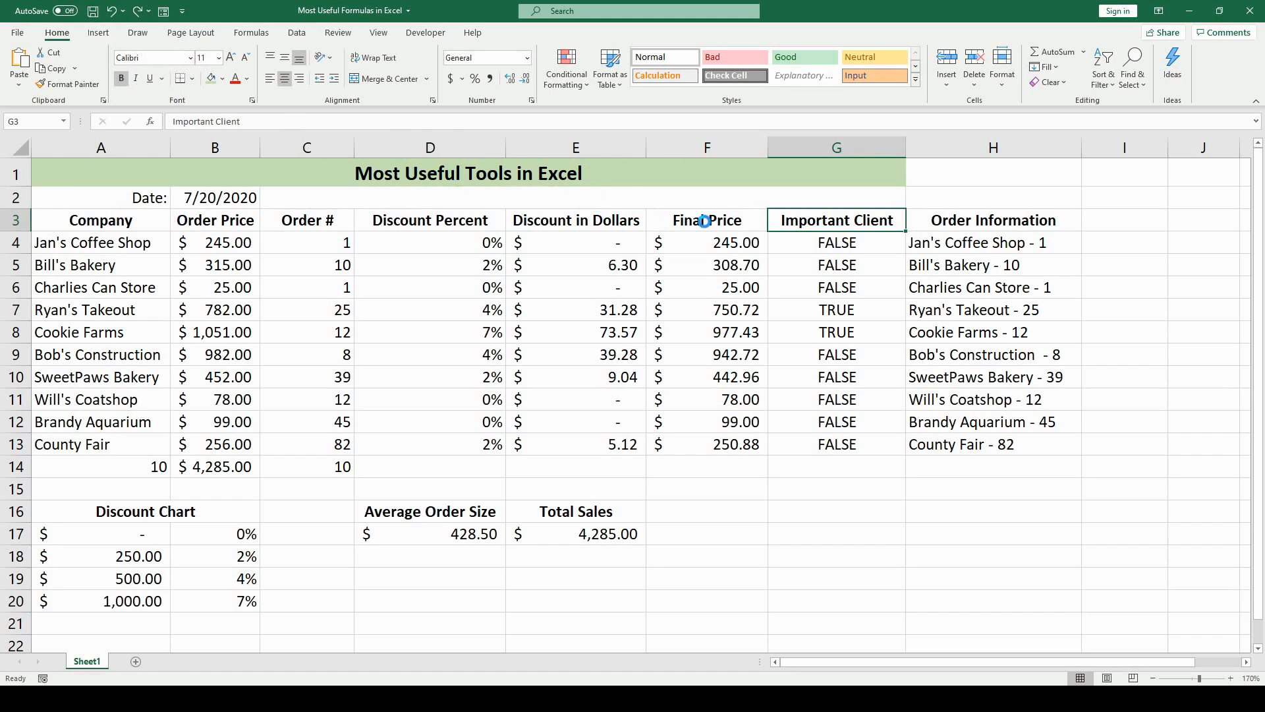
left_click(981, 204)
left_click(946, 219)
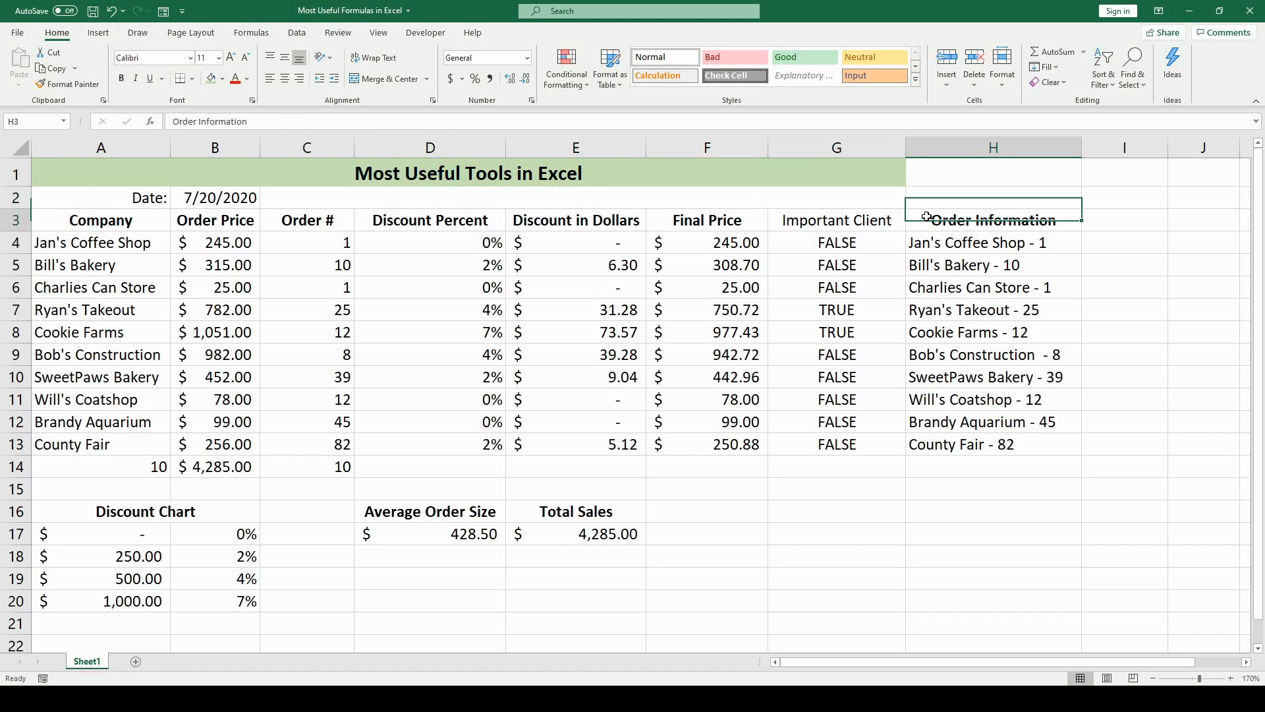
Step: Apply the Final Price header's formatting to the Important Client header with Format Painter
left_click(738, 218)
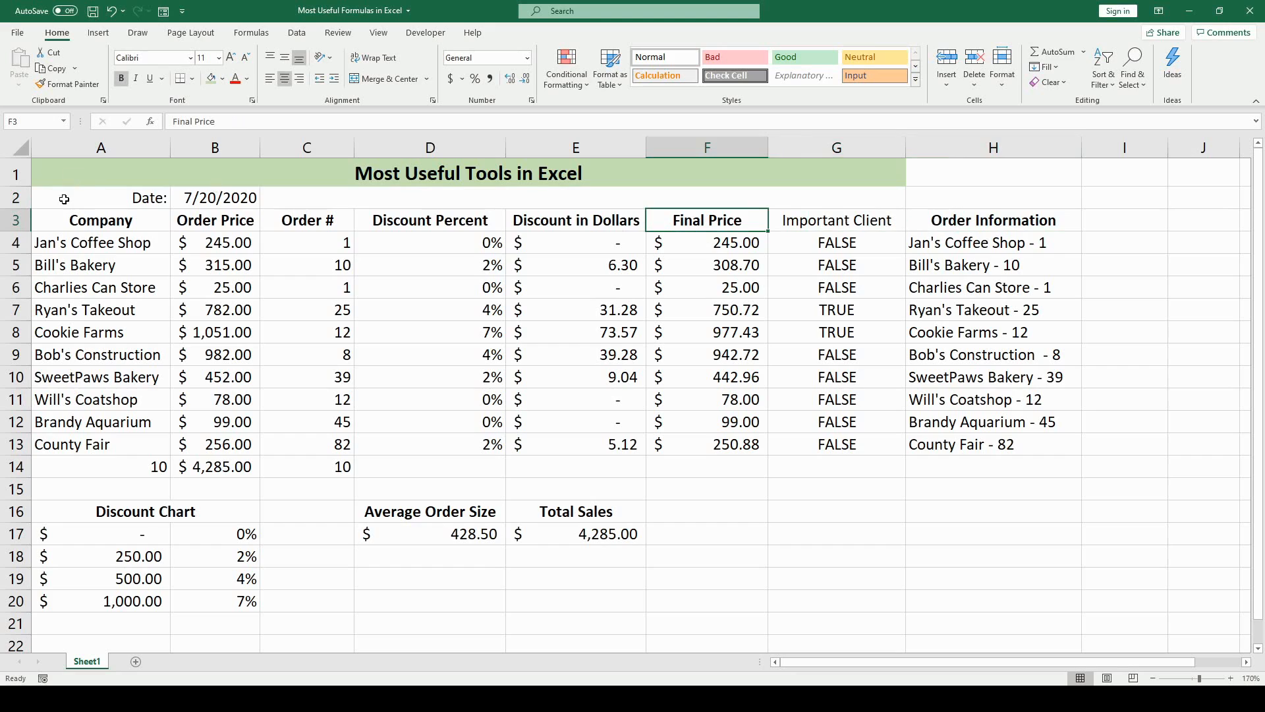
left_click(54, 84)
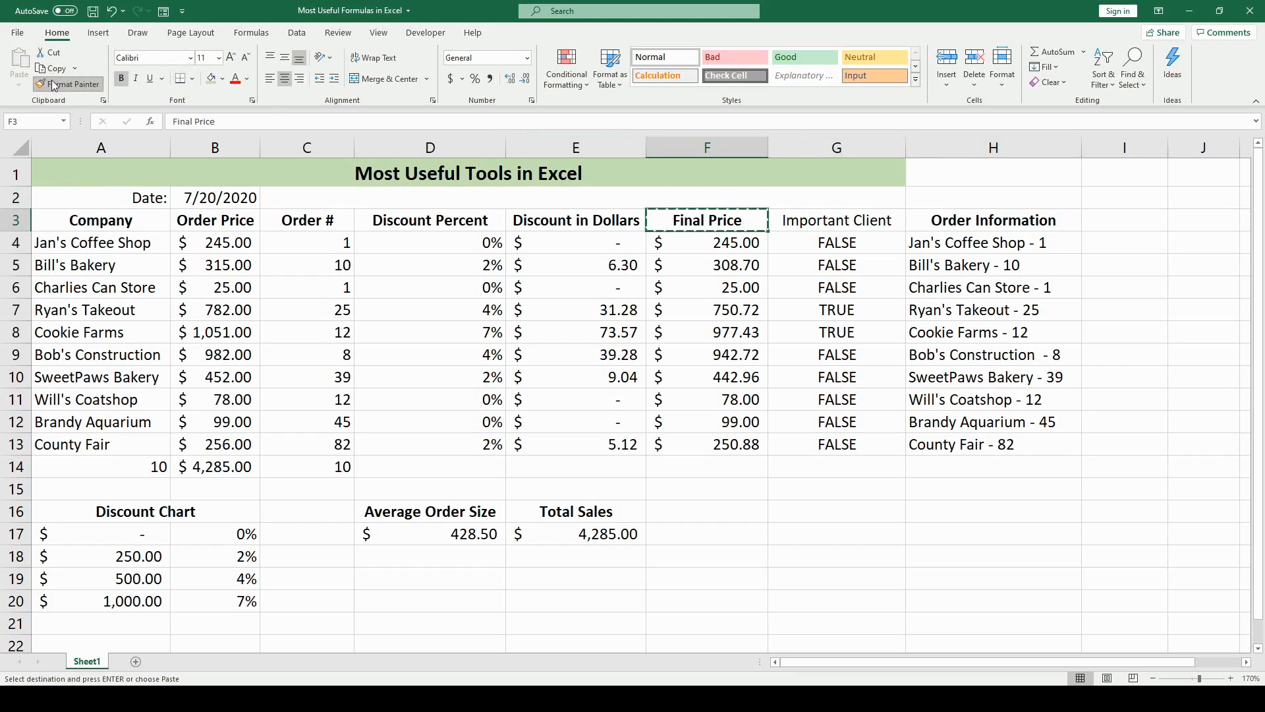
left_click(810, 223)
left_click(974, 258)
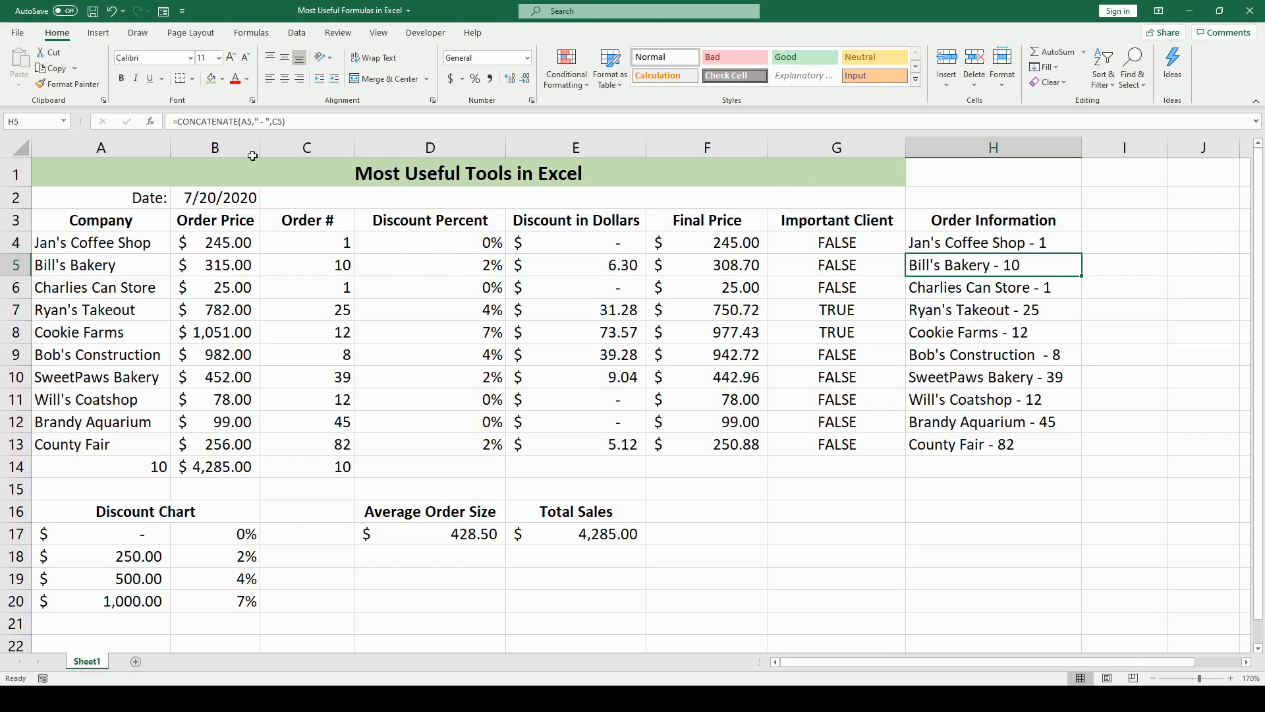
Step: Insert a recommended bar chart from the company names and order prices in A4:B13
mouse_move(109, 238)
left_mouse_down()
mouse_move(218, 243)
mouse_move(678, 396)
mouse_move(818, 422)
mouse_move(815, 438)
left_mouse_up()
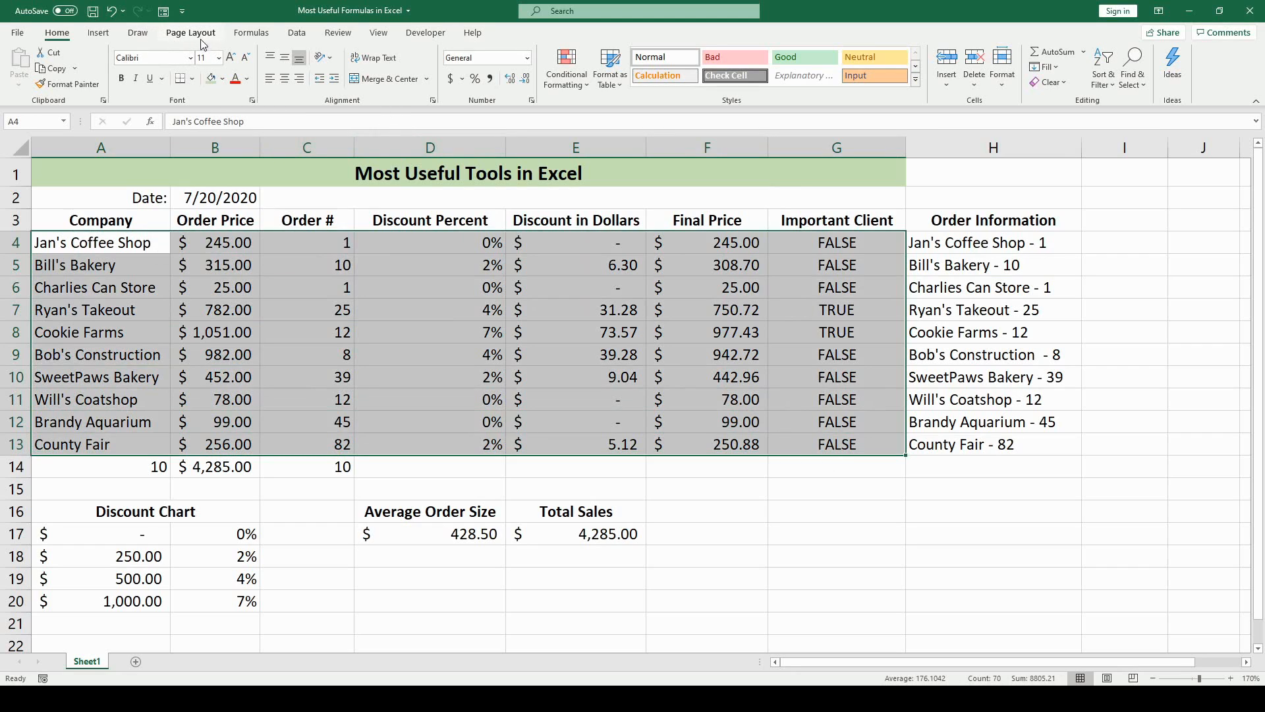
left_click(290, 283)
left_click_drag(117, 243, 237, 443)
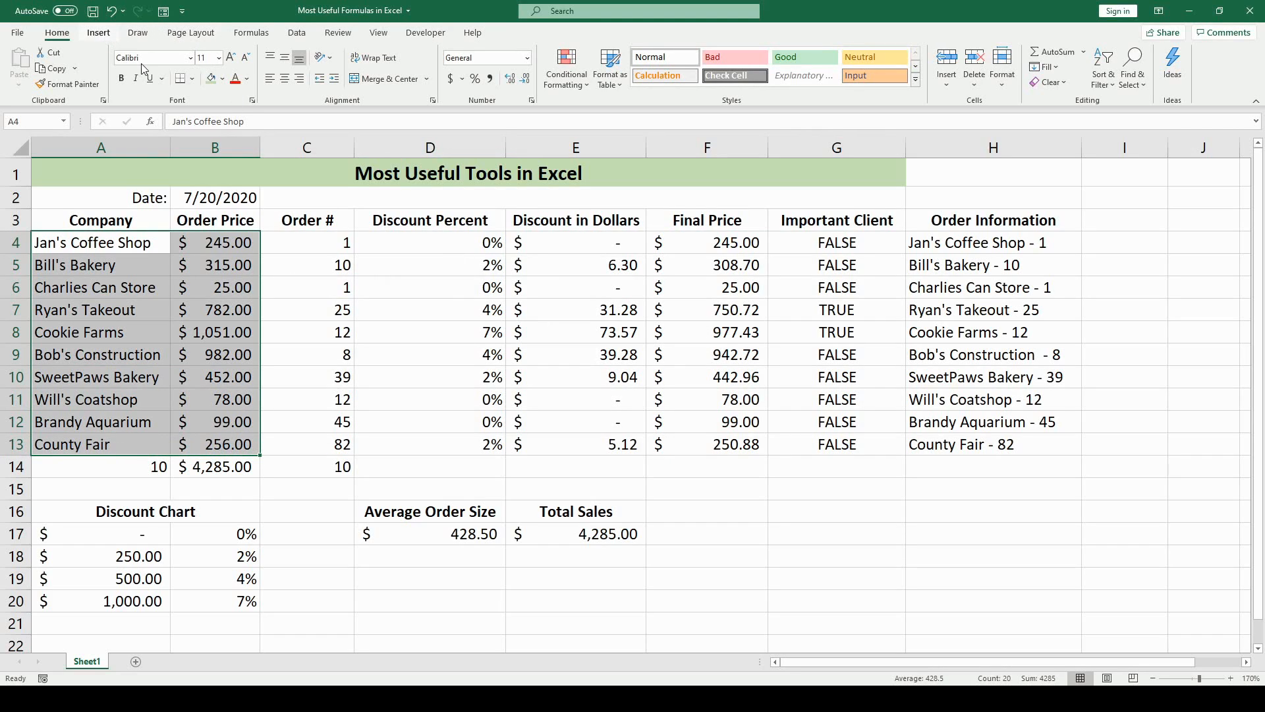
left_click(98, 33)
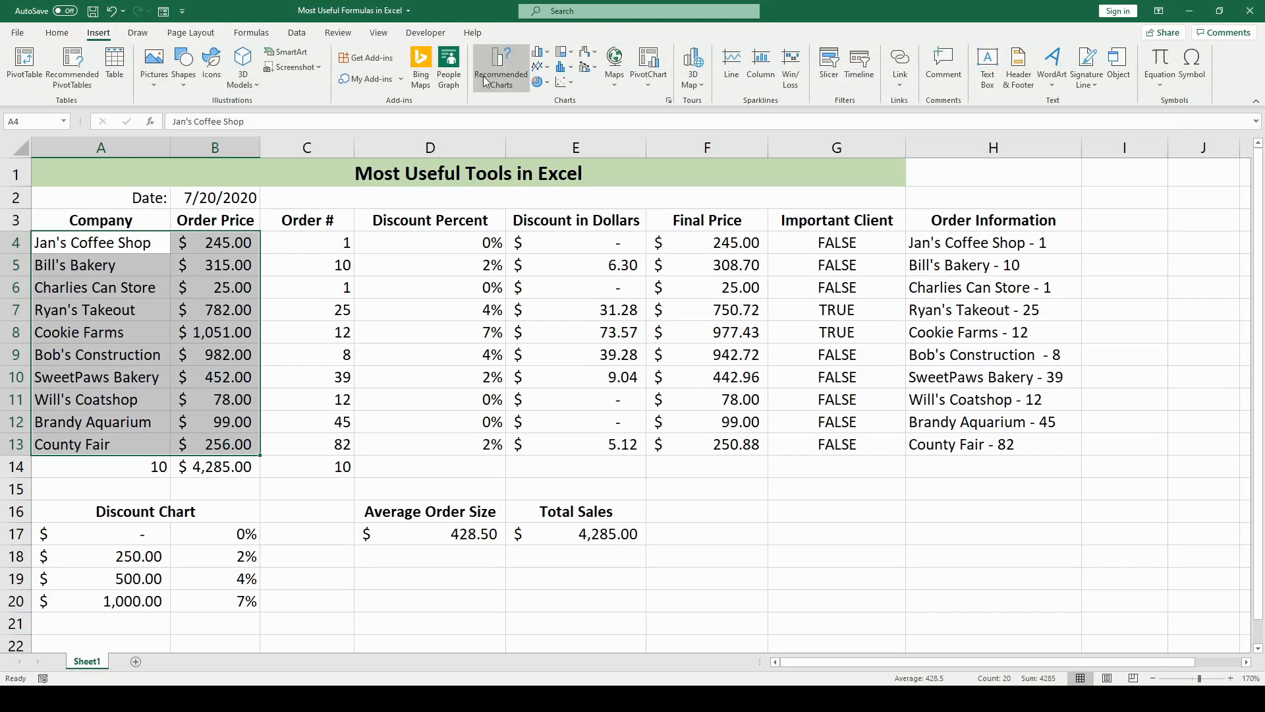
left_click(501, 92)
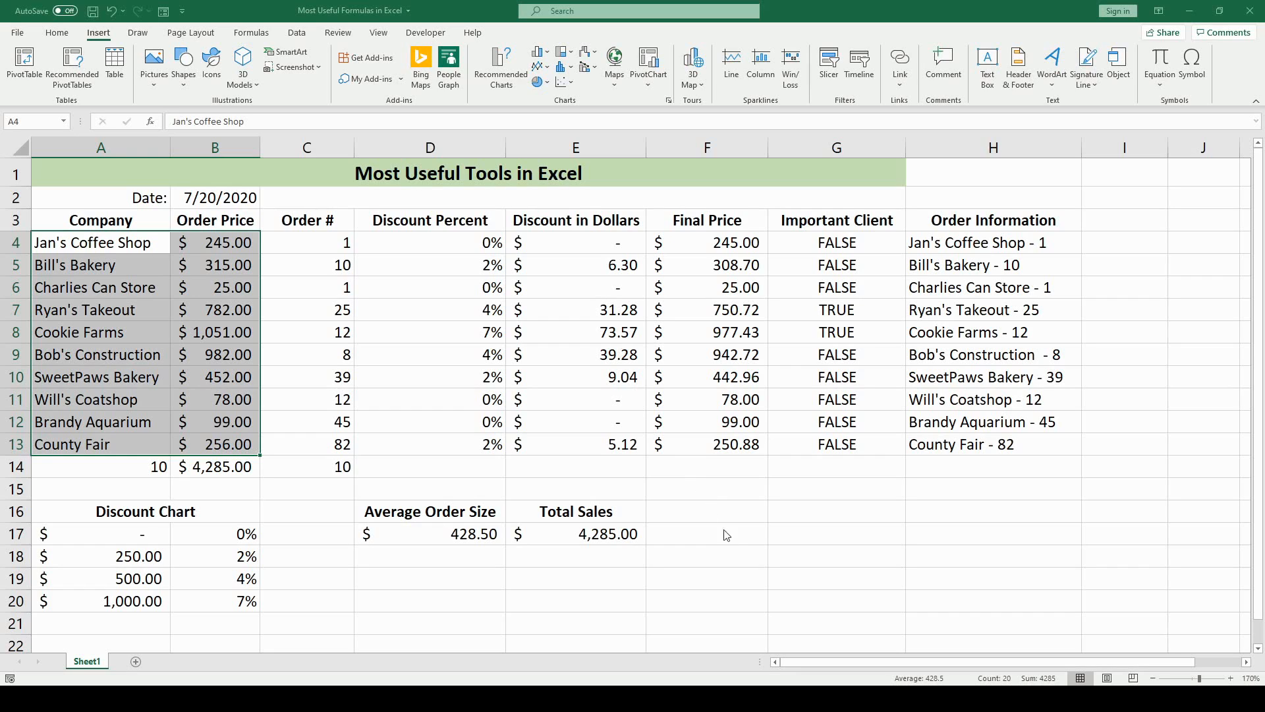
key("alt+F1")
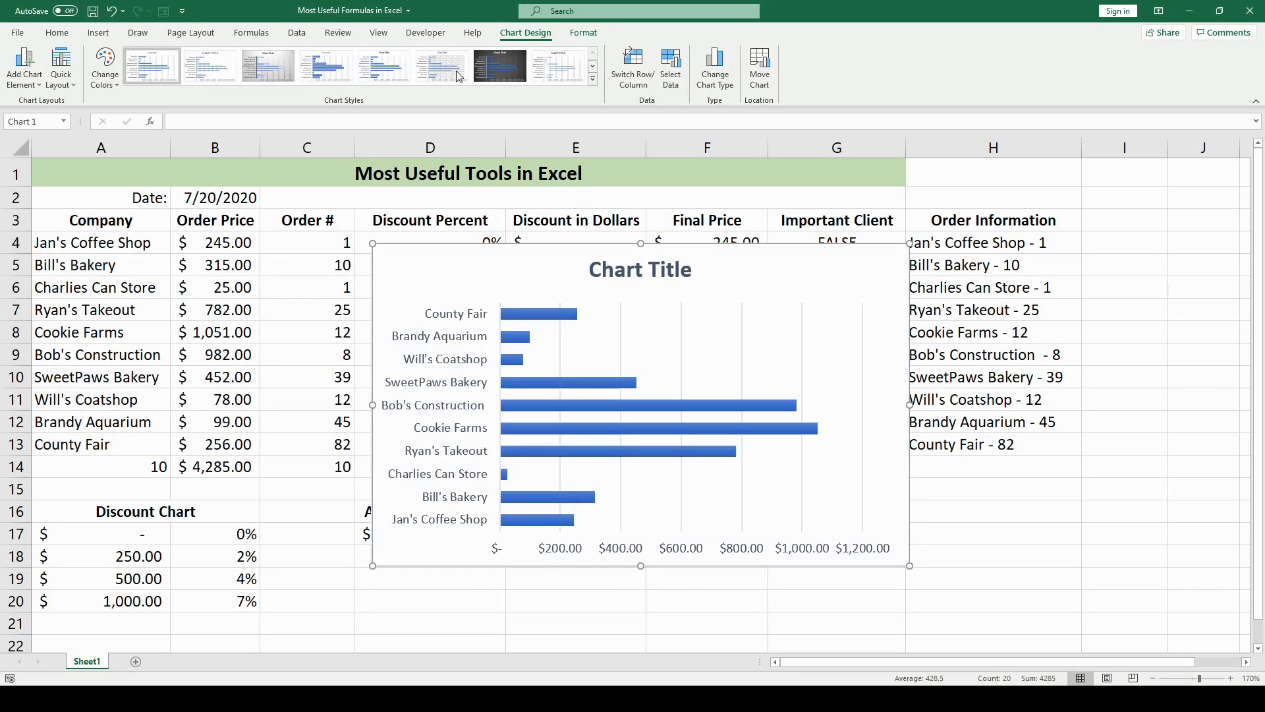
Step: Apply the dark-background chart style and change the chart's bars to green
left_click(500, 70)
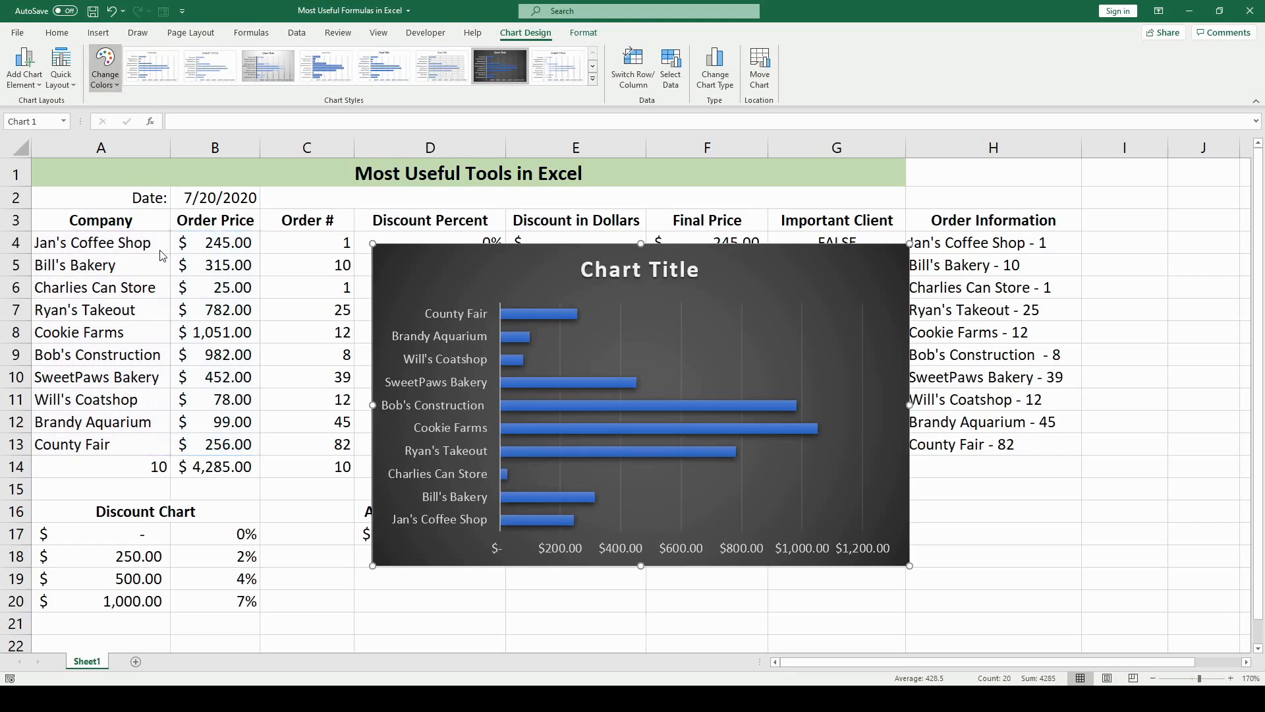
left_click(163, 300)
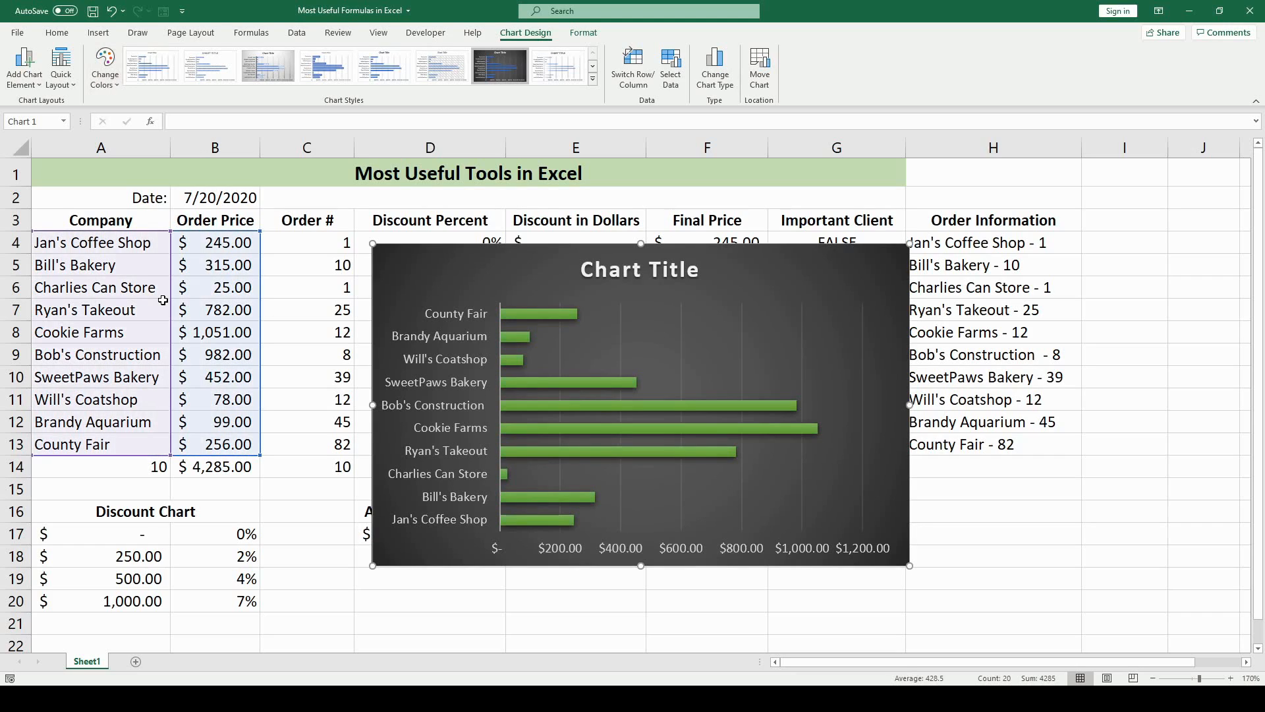
Step: Apply a workbook theme with tan colours and the Trebuchet MS font
left_click(113, 36)
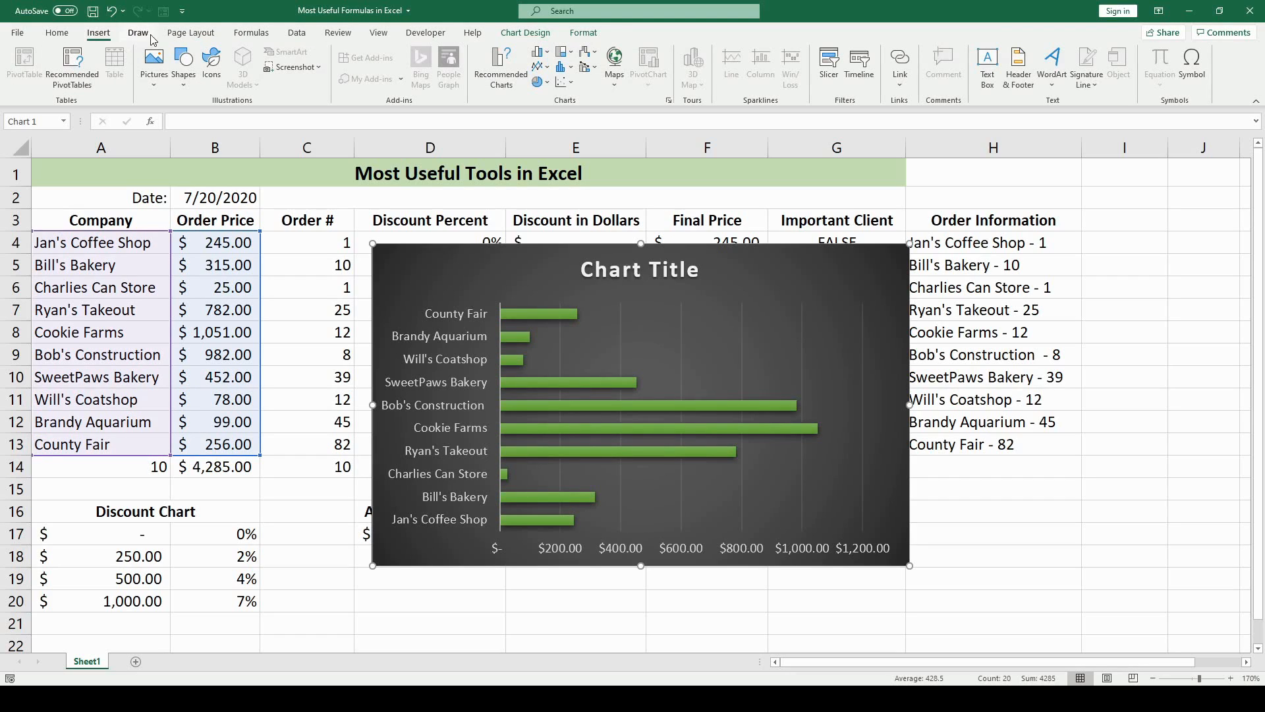
left_click(204, 35)
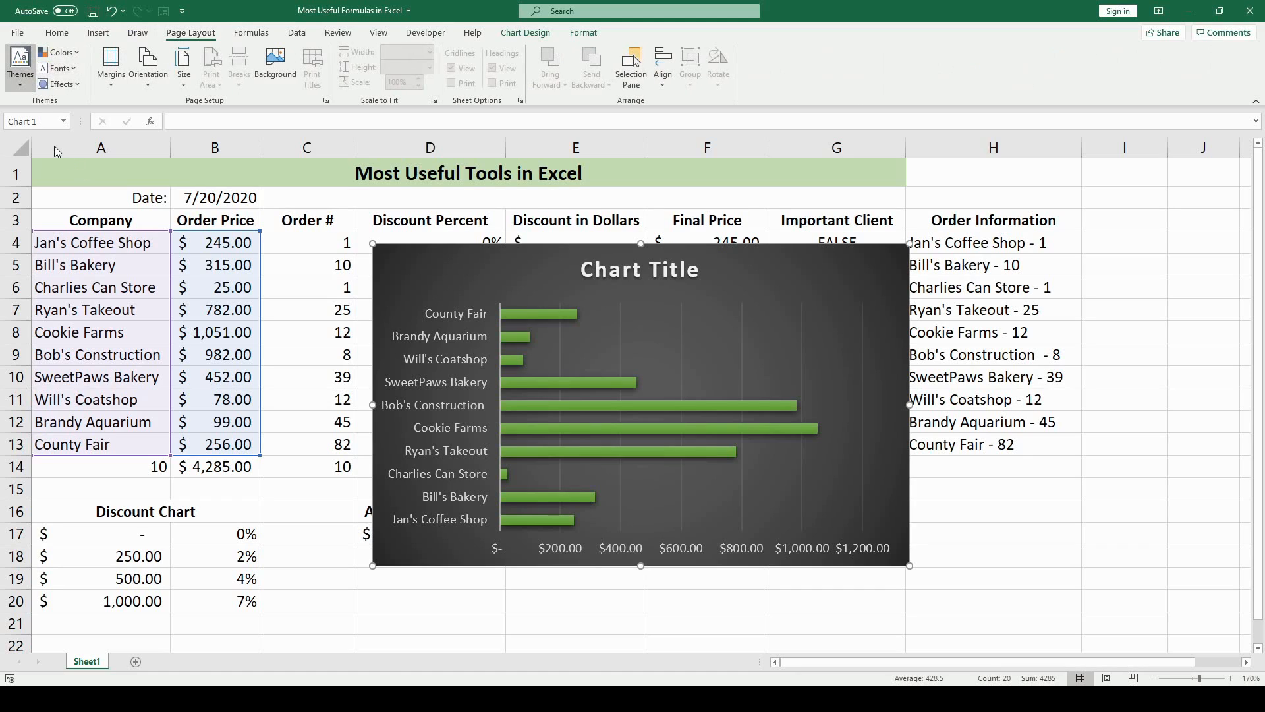
left_click(97, 155)
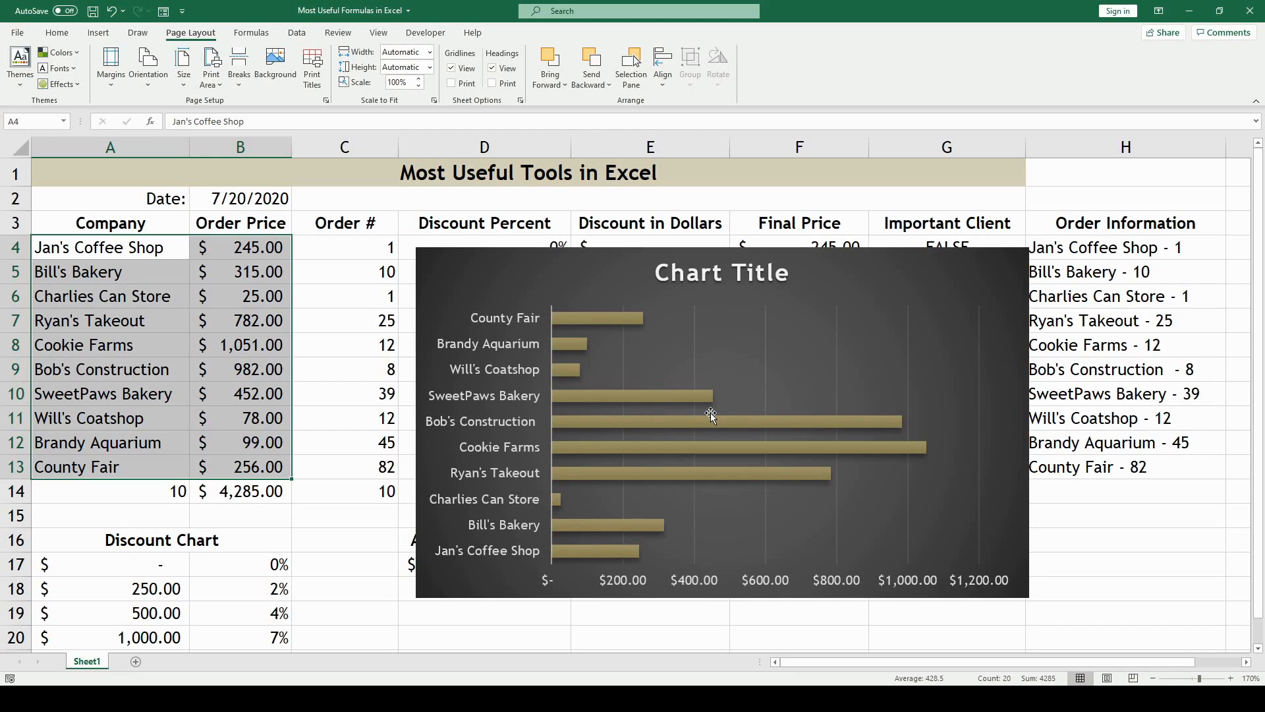
Step: Select the whole order price bar chart and delete it from the sheet
left_click(1031, 499)
left_click(960, 473)
left_click(996, 435)
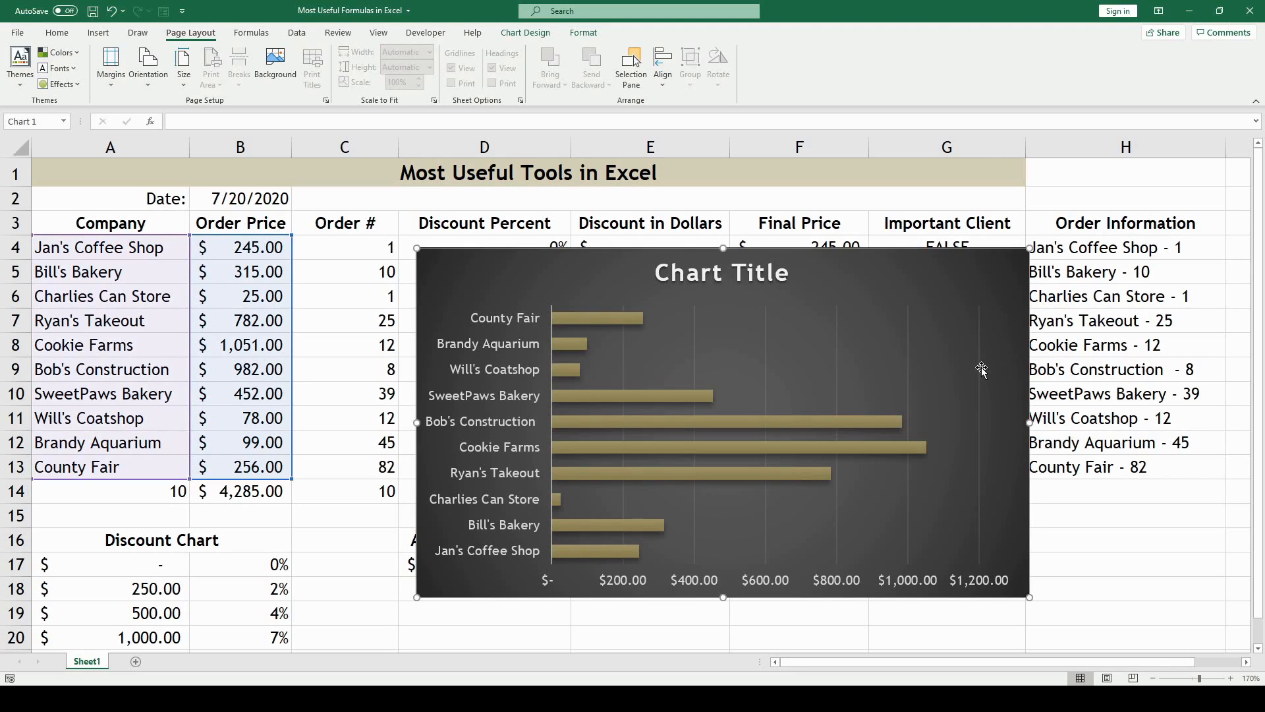
key("Delete")
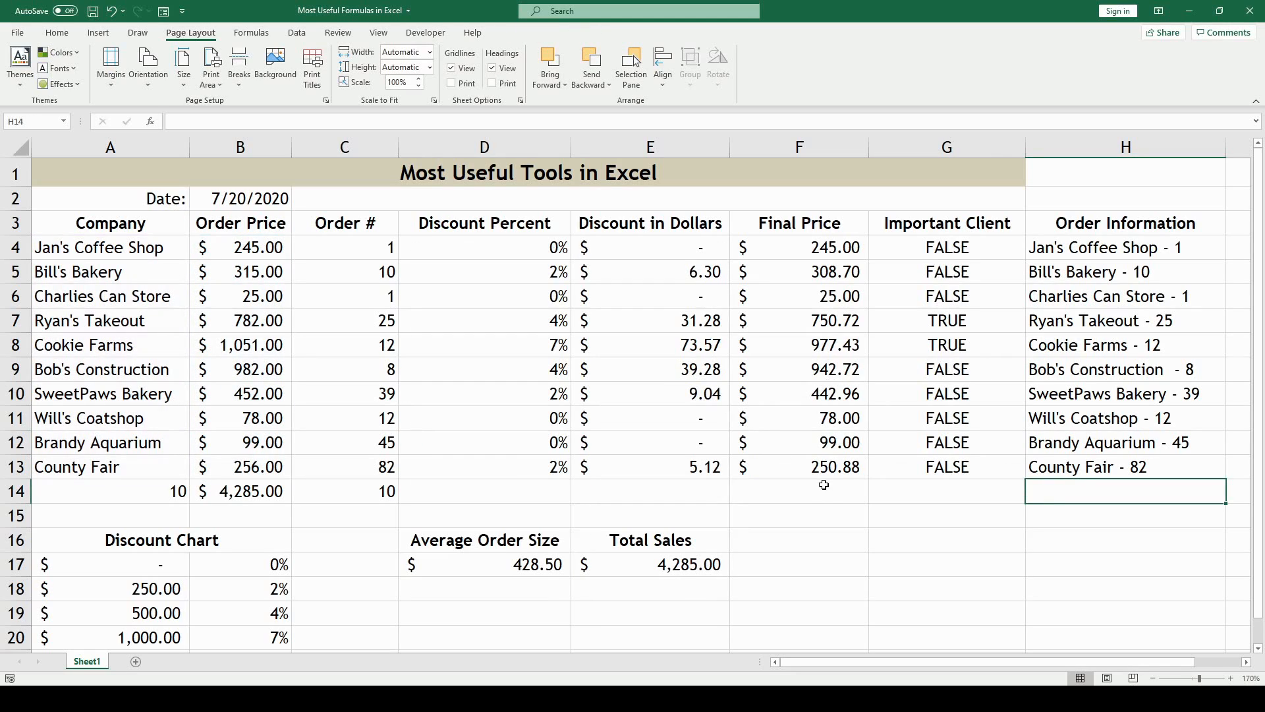
Step: Format the order data in A3:H13 as a table with headers, using a style with a gold-brown header row
left_click_drag(141, 226, 1091, 469)
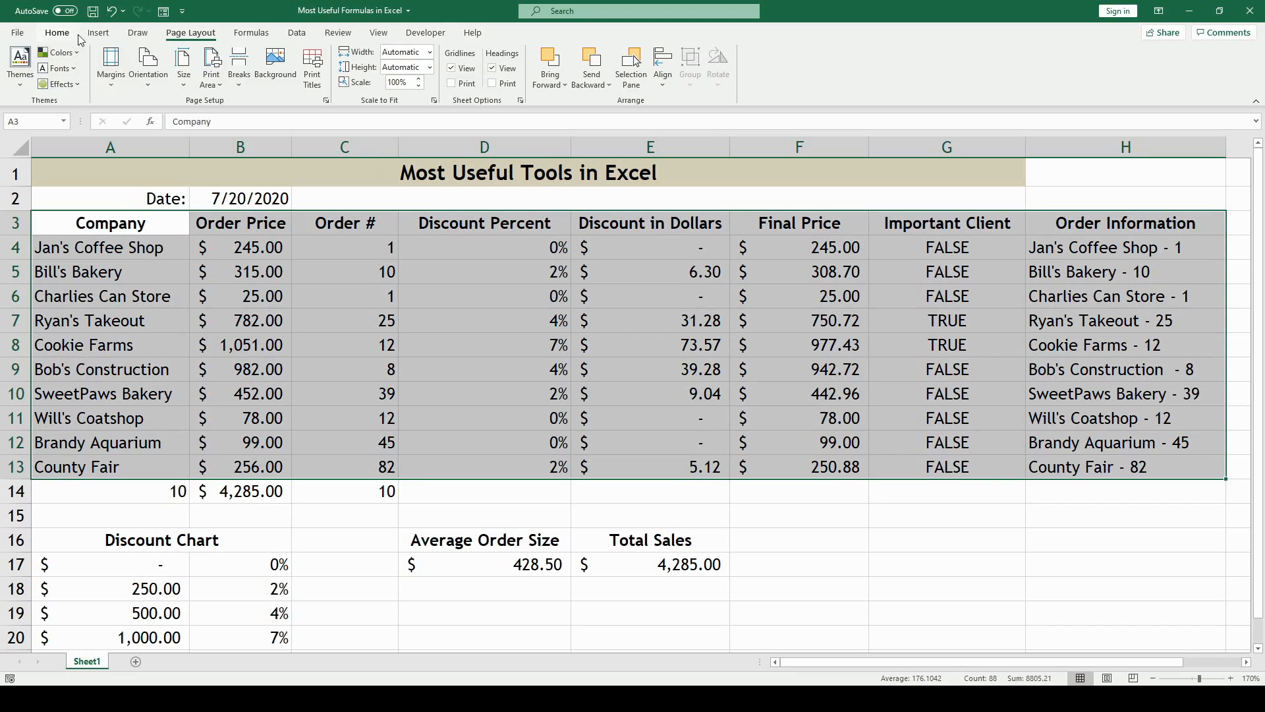
left_click(57, 32)
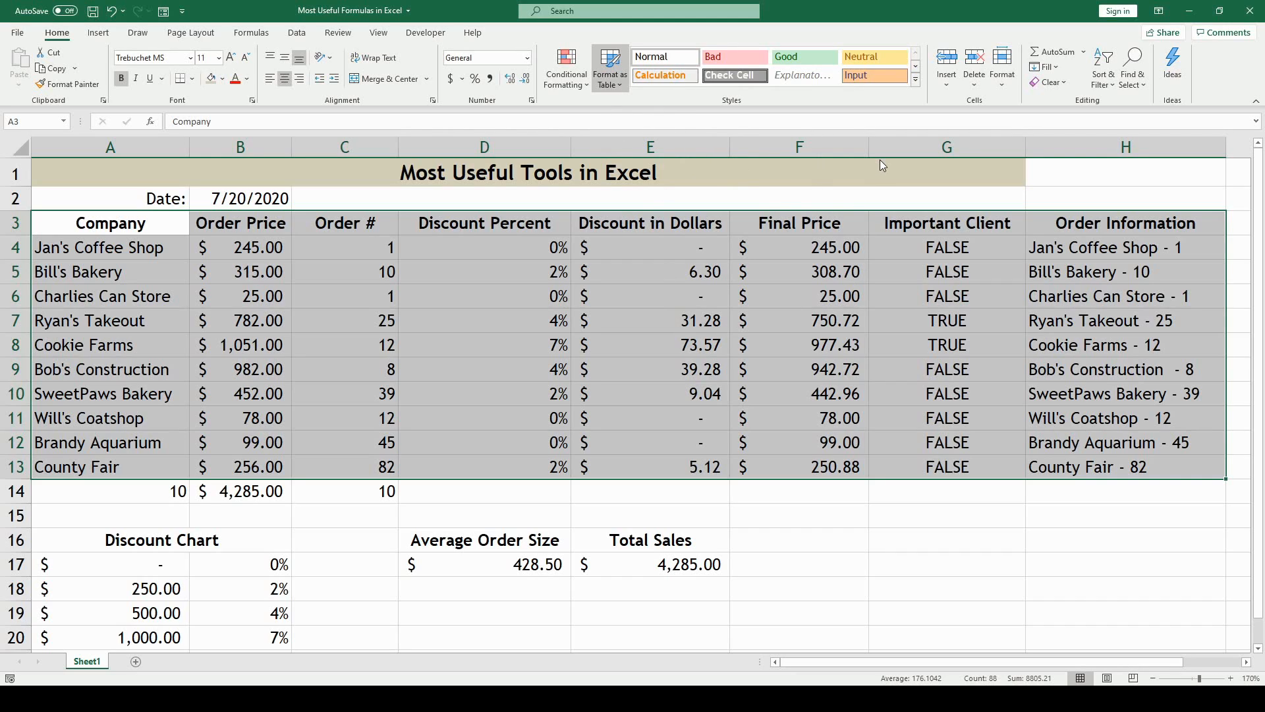
key("ctrl+t")
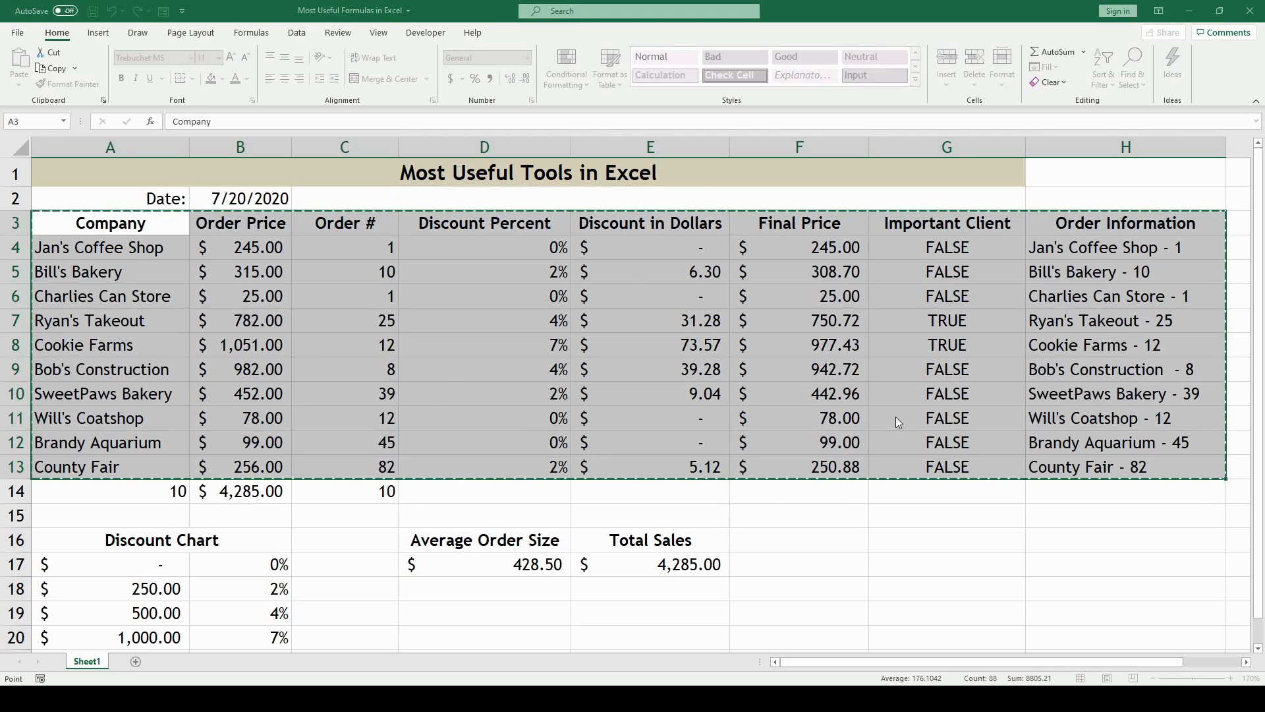
left_click(916, 495)
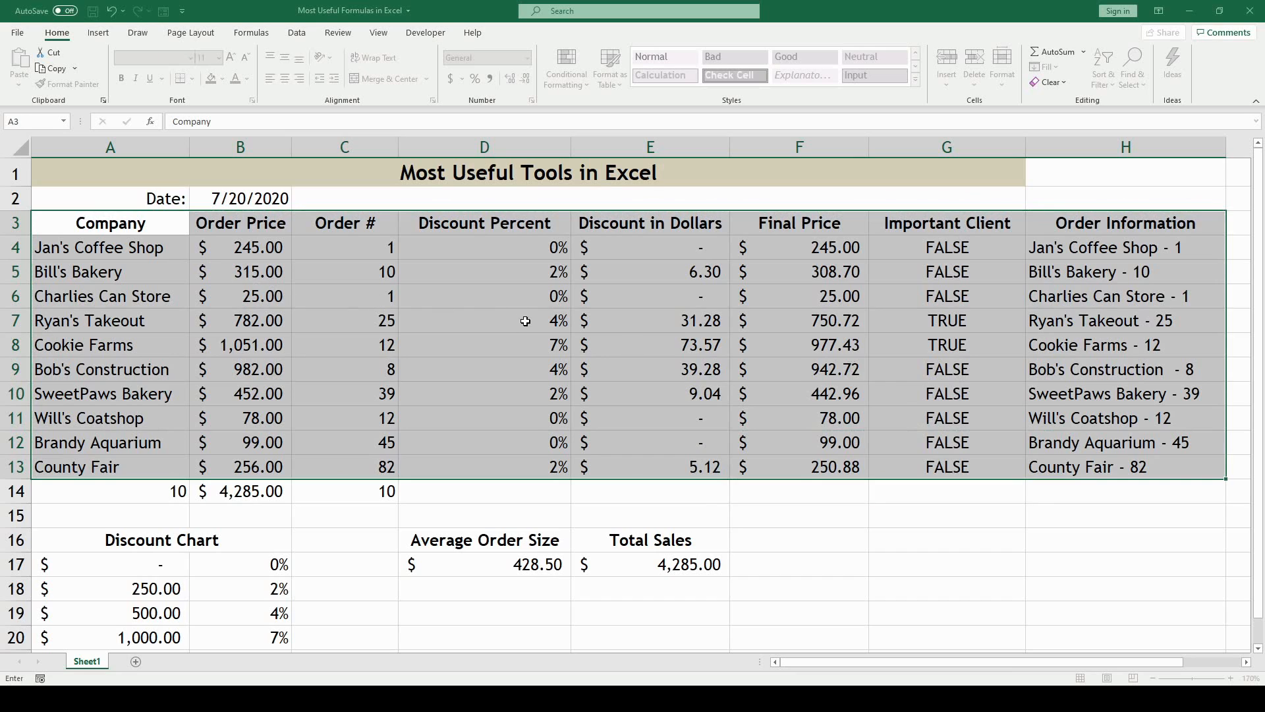
left_click(162, 232)
left_click_drag(160, 248, 1105, 466)
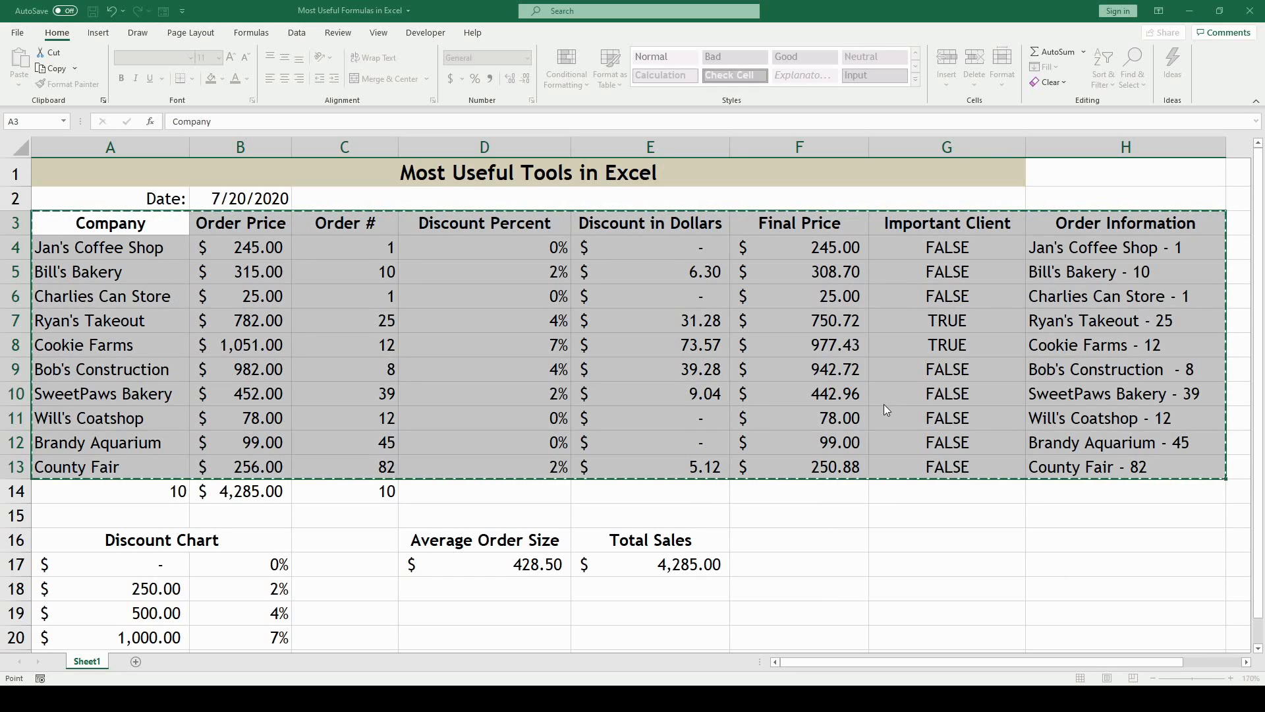
key("Return")
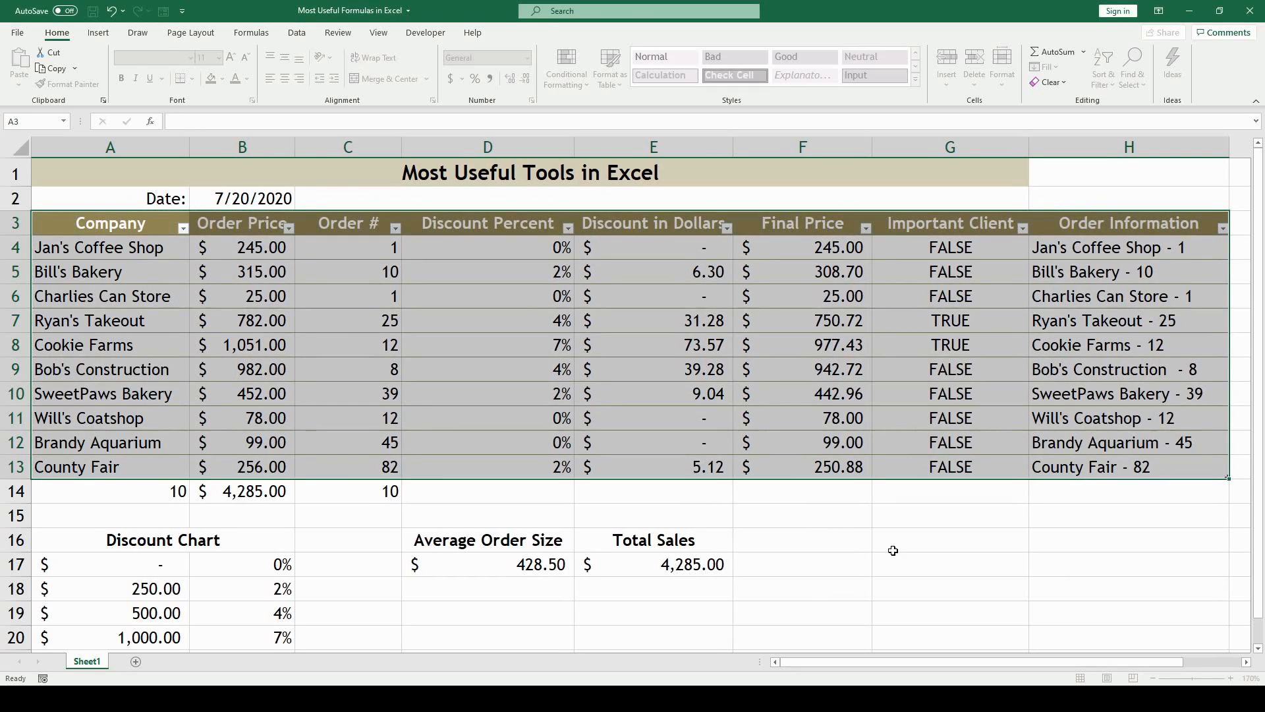
left_click(886, 542)
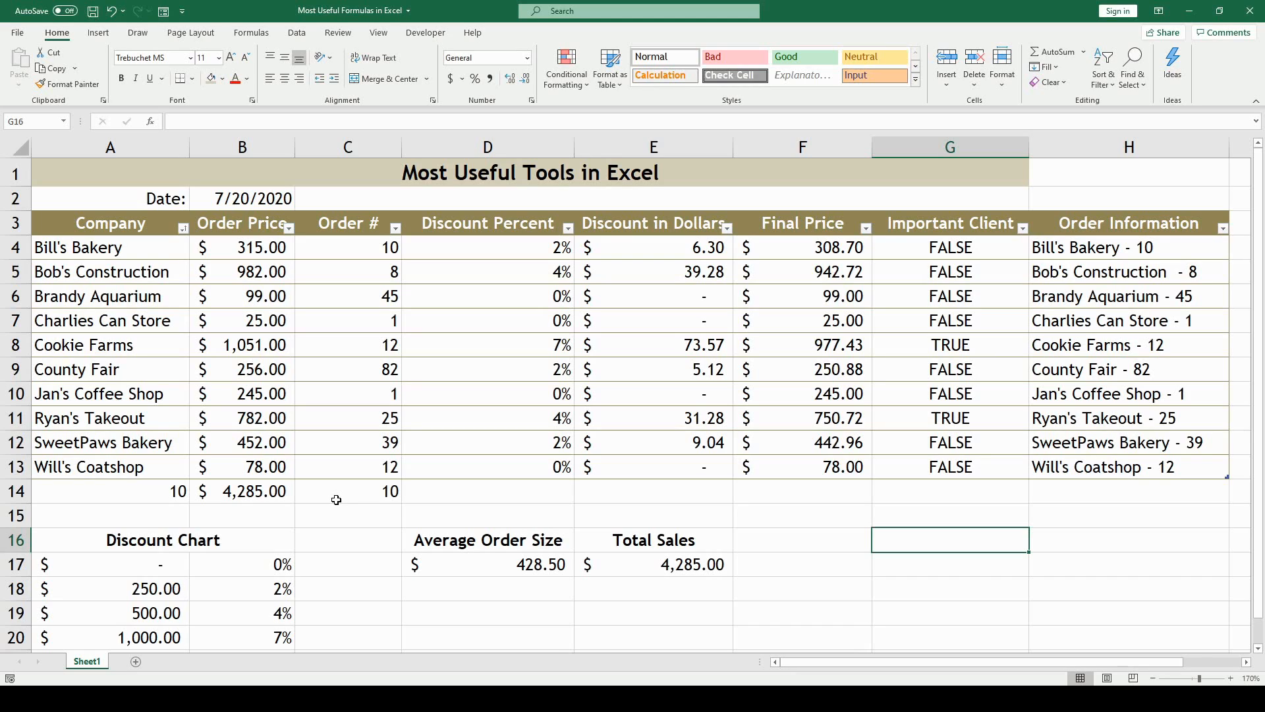
Step: Open Ideas for the order data, show all results, and browse the suggested charts and PivotTables
left_click(1185, 62)
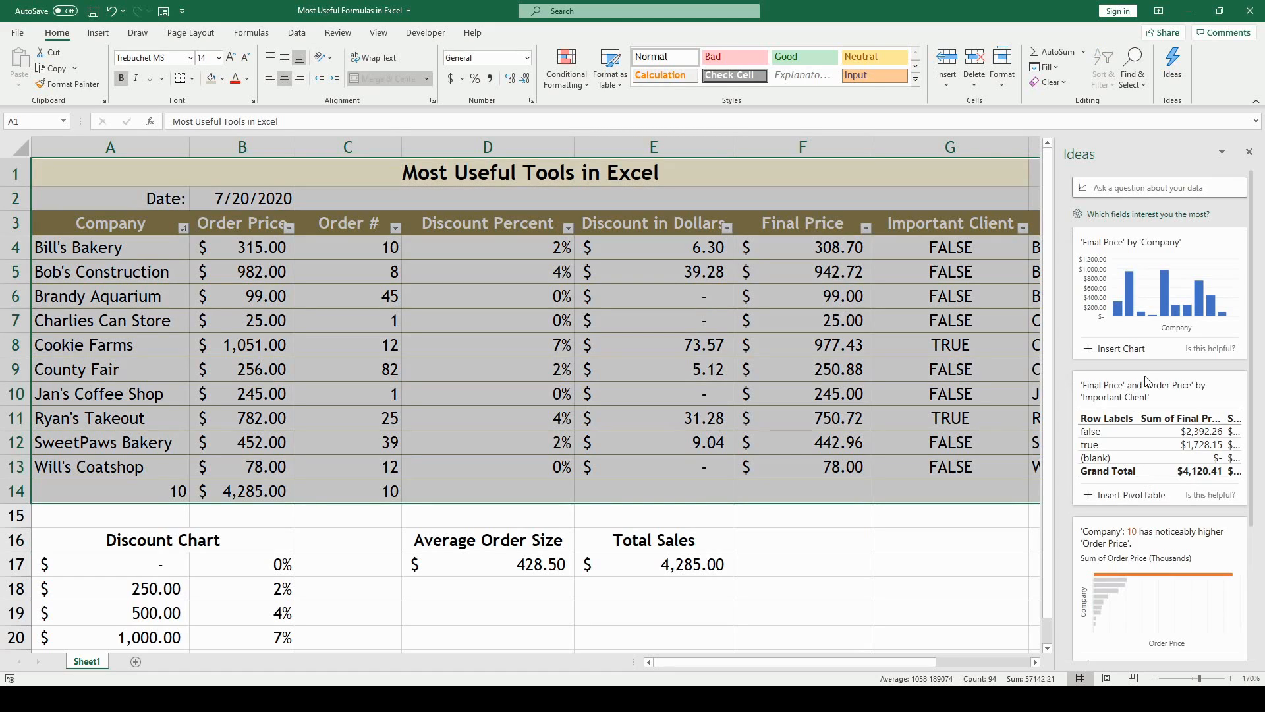
scroll(1147, 381, "down", 3)
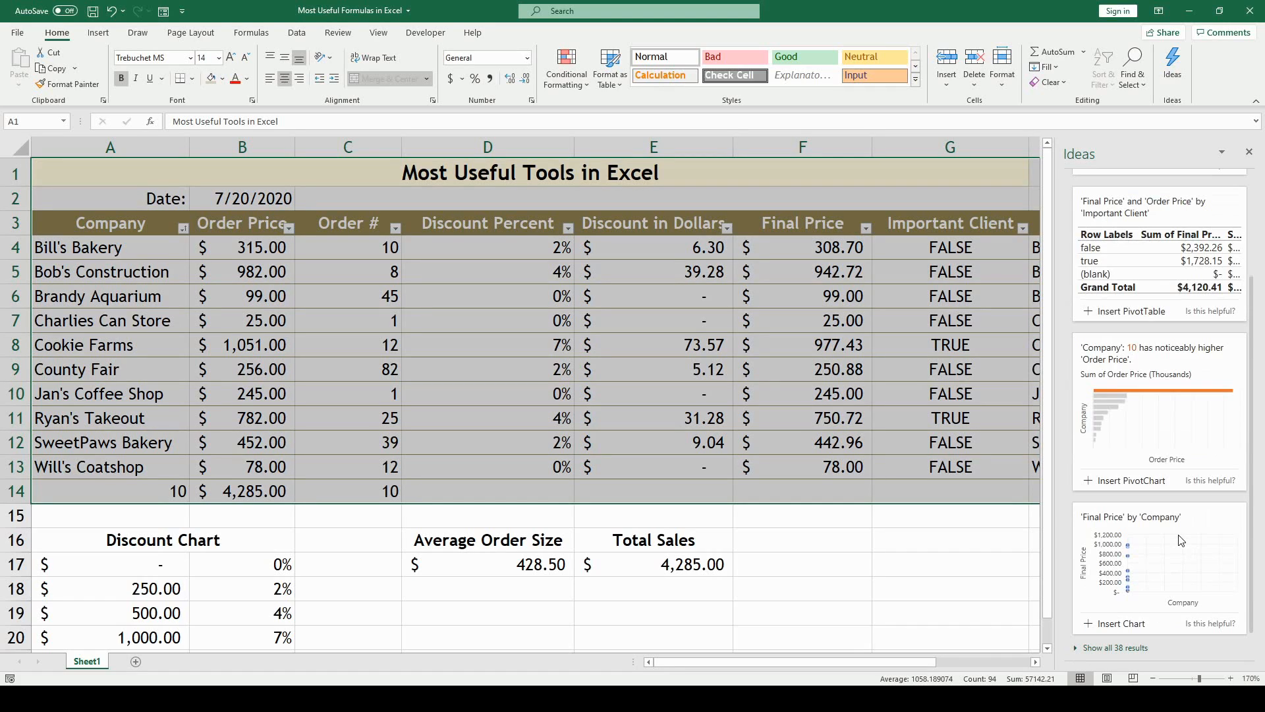
left_click(1097, 651)
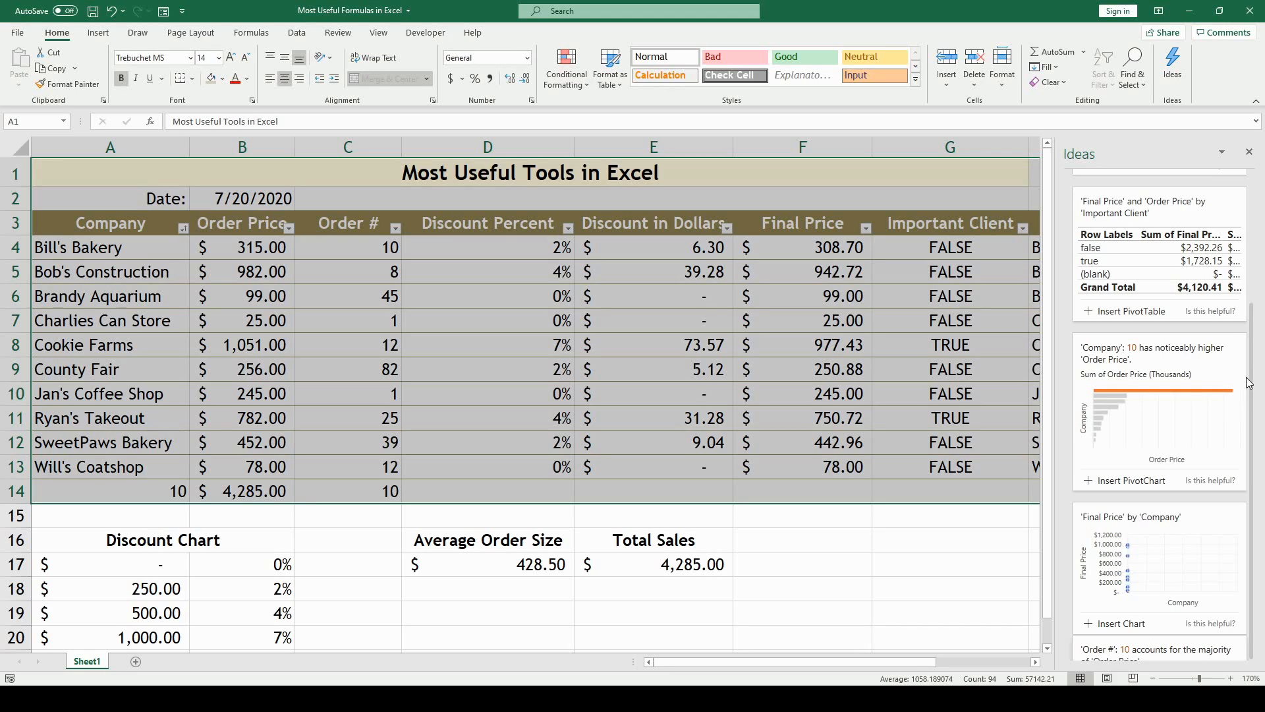
scroll(1250, 382, "down", 5)
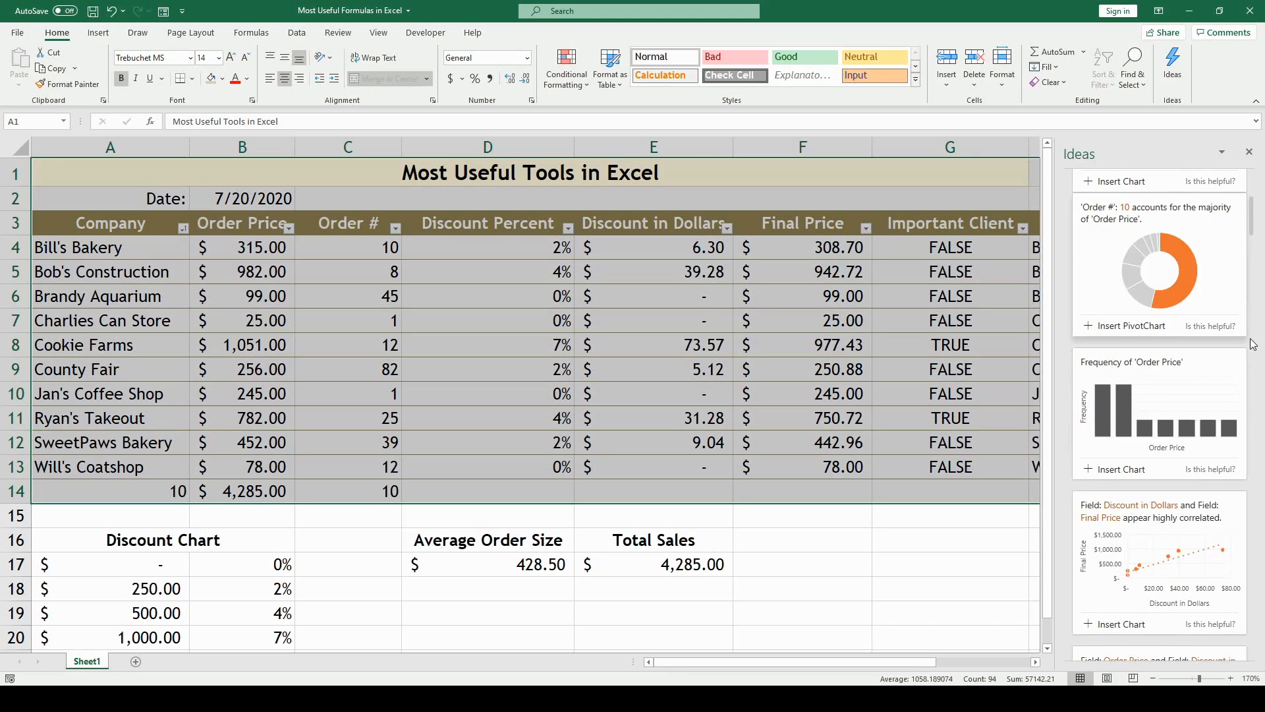
scroll(1252, 344, "up", 3)
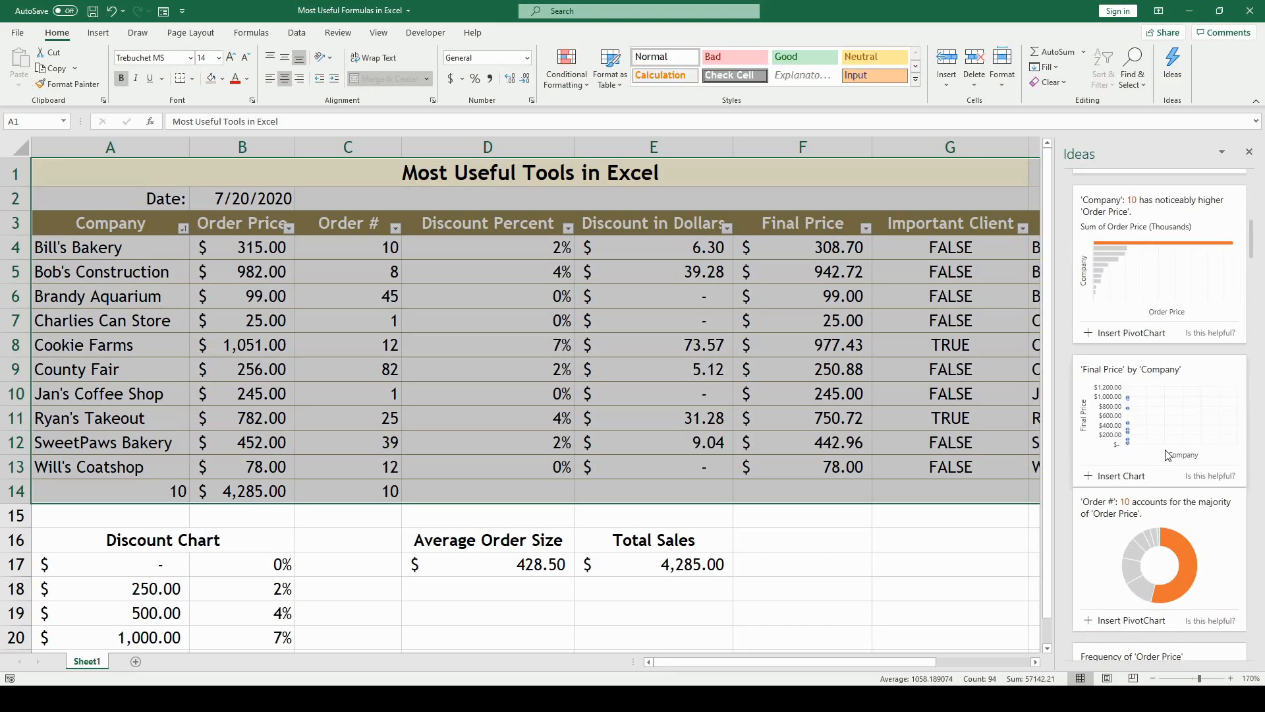
Step: Browse the Ideas suggestions and insert the PivotChart about Cookie Farms' share of Order Price for Order # 12
scroll(1168, 454, "down", 4)
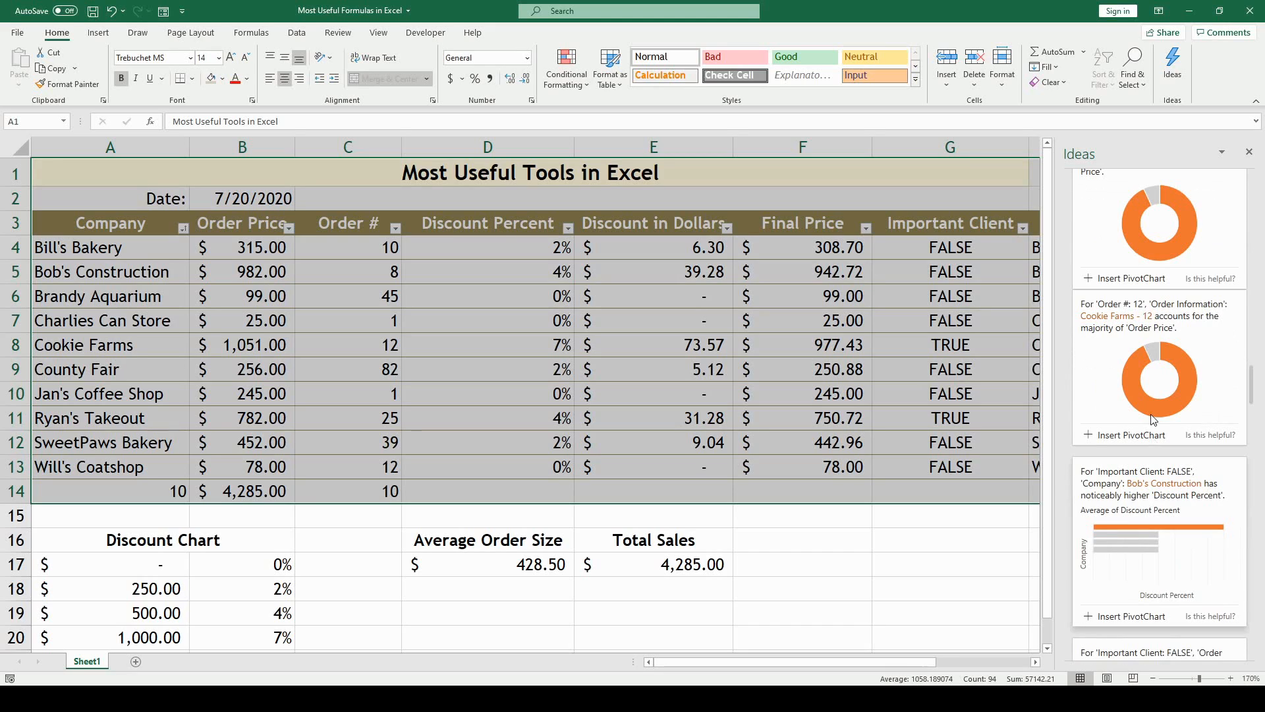
scroll(1155, 422, "down", 3)
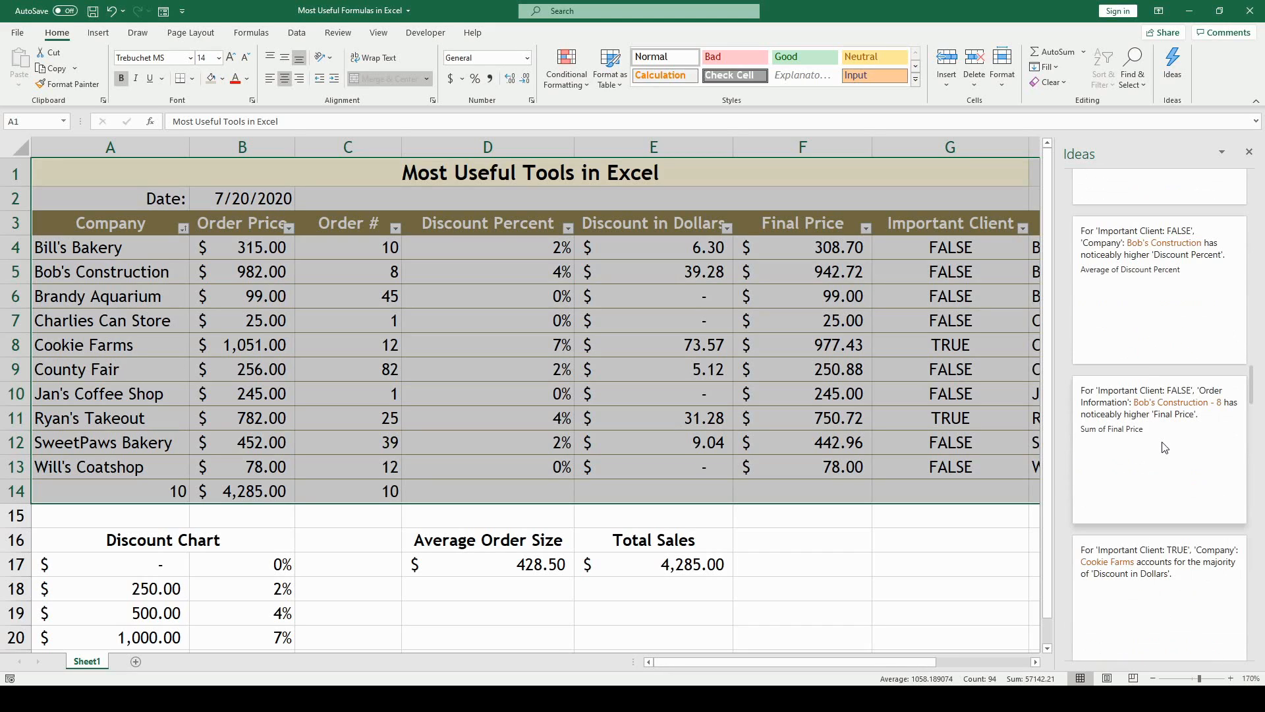
scroll(1256, 392, "up", 3)
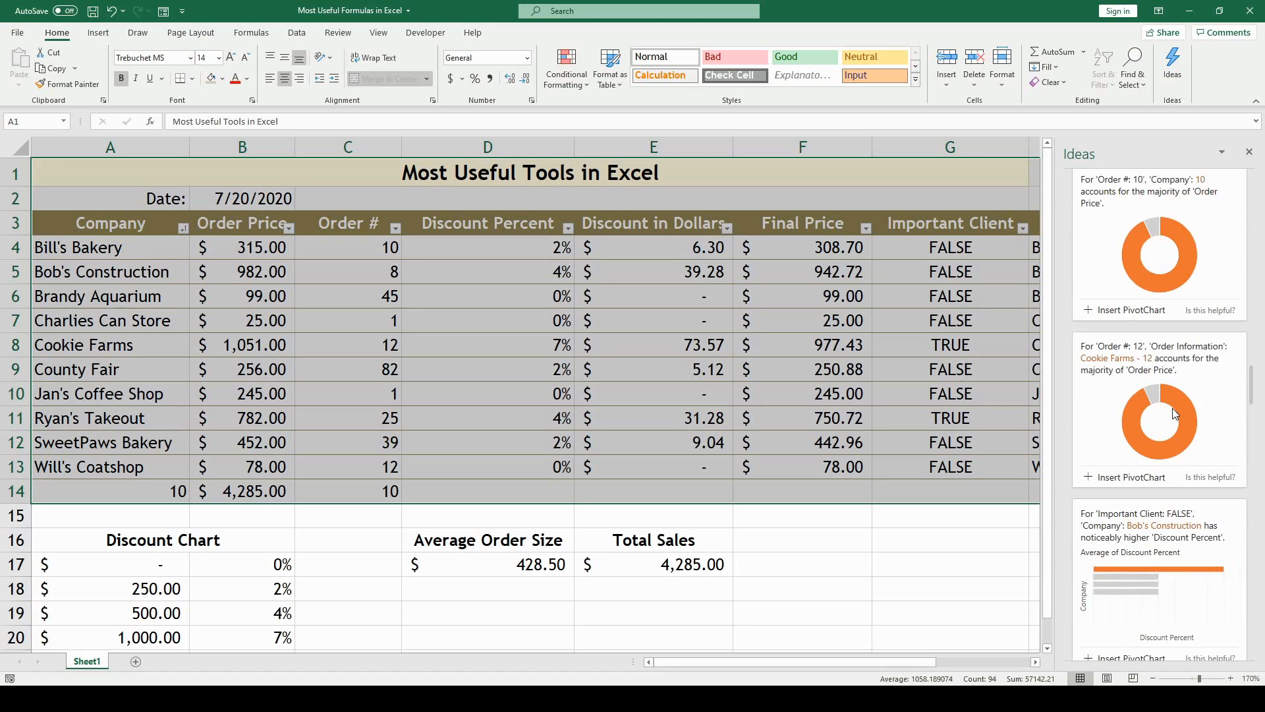
scroll(1175, 413, "up", 4)
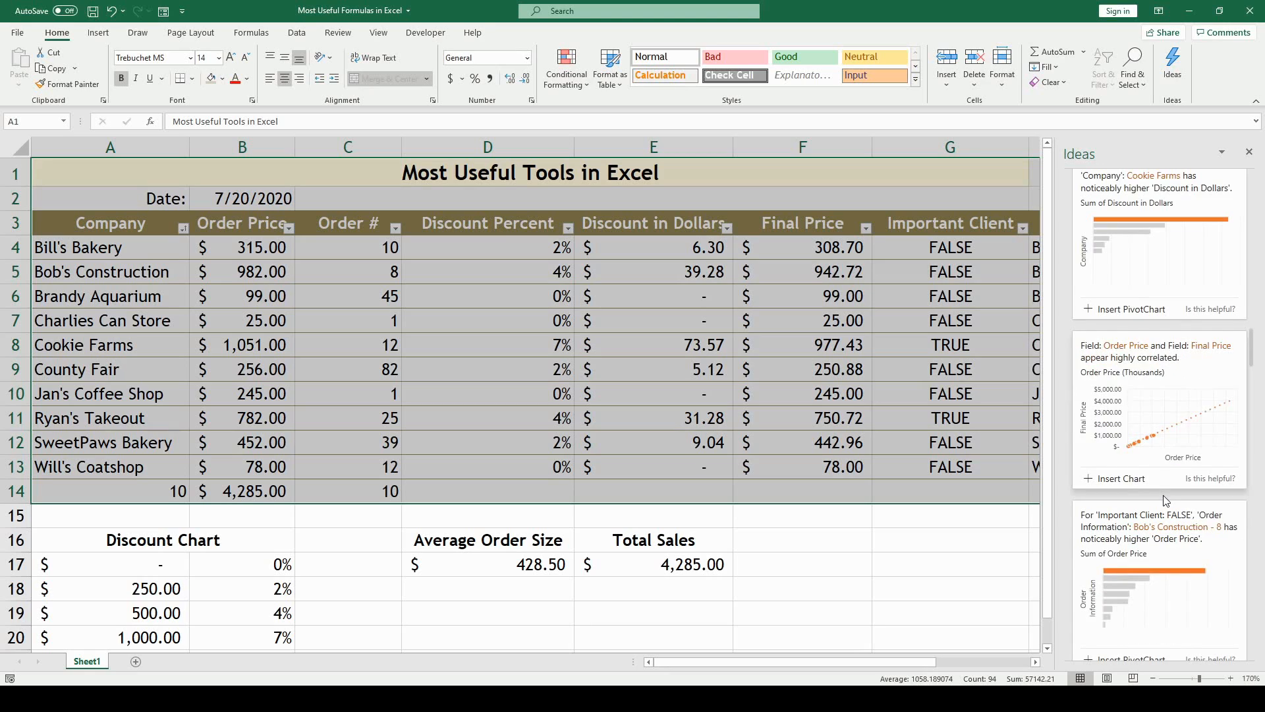
scroll(1160, 508, "down", 5)
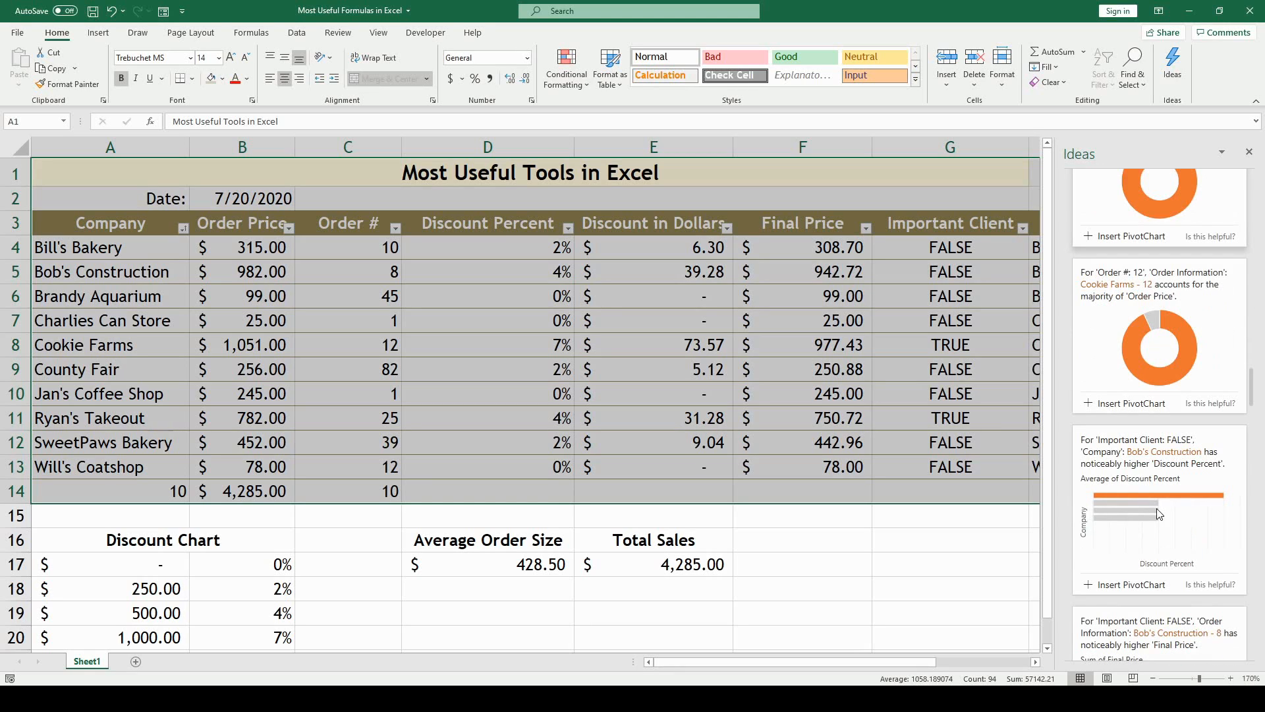
scroll(1160, 513, "down", 5)
left_click(1136, 638)
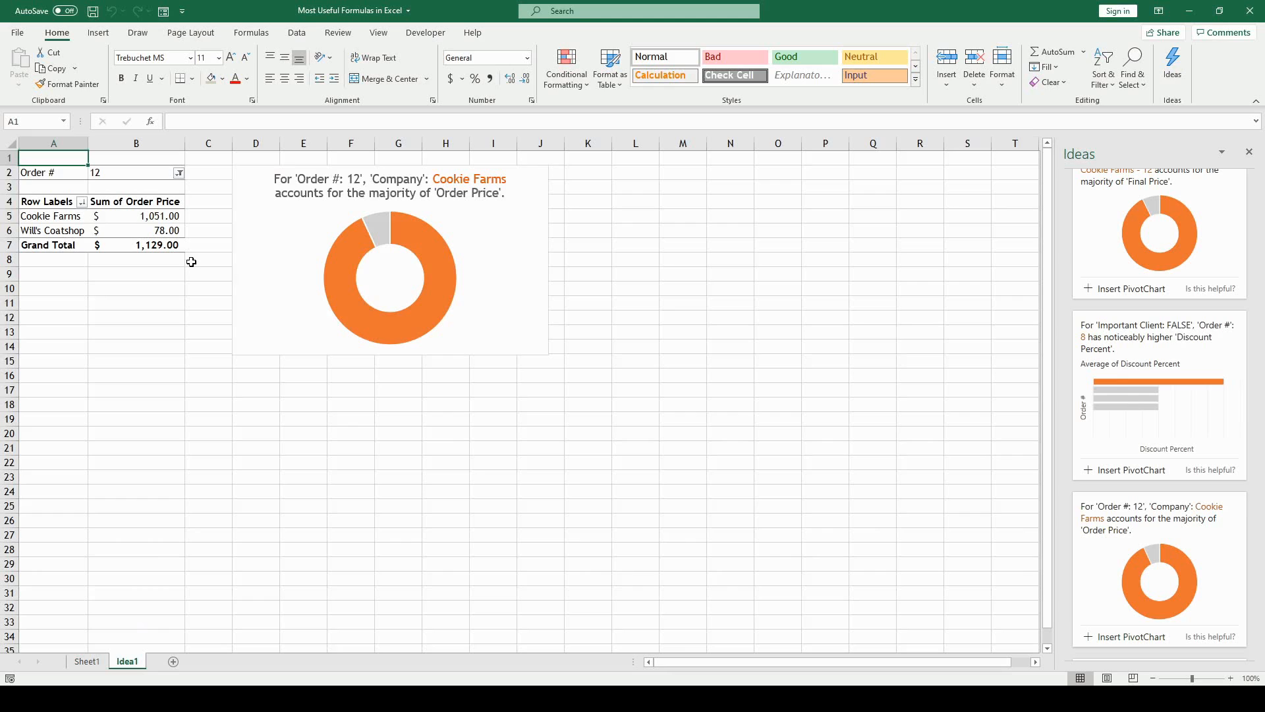
Step: Look back through the remaining Ideas suggestions and return to the order data on Sheet1
scroll(1102, 439, "up", 11)
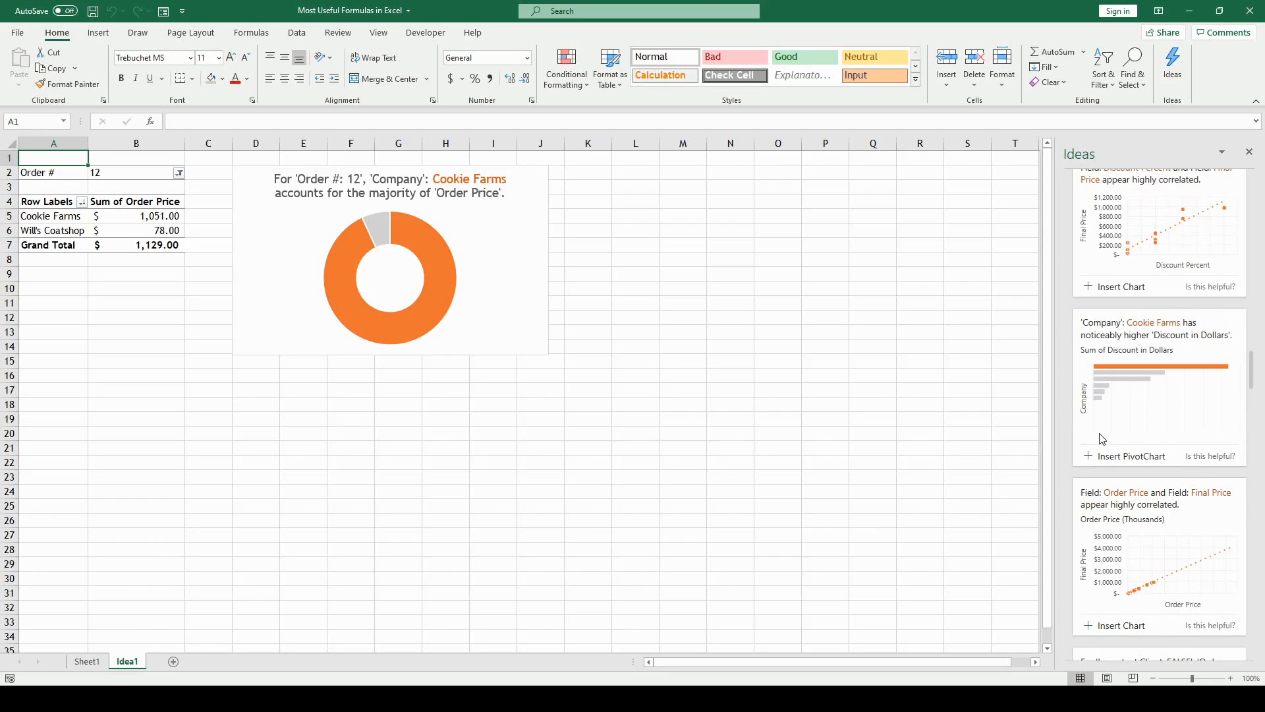
scroll(1102, 439, "up", 6)
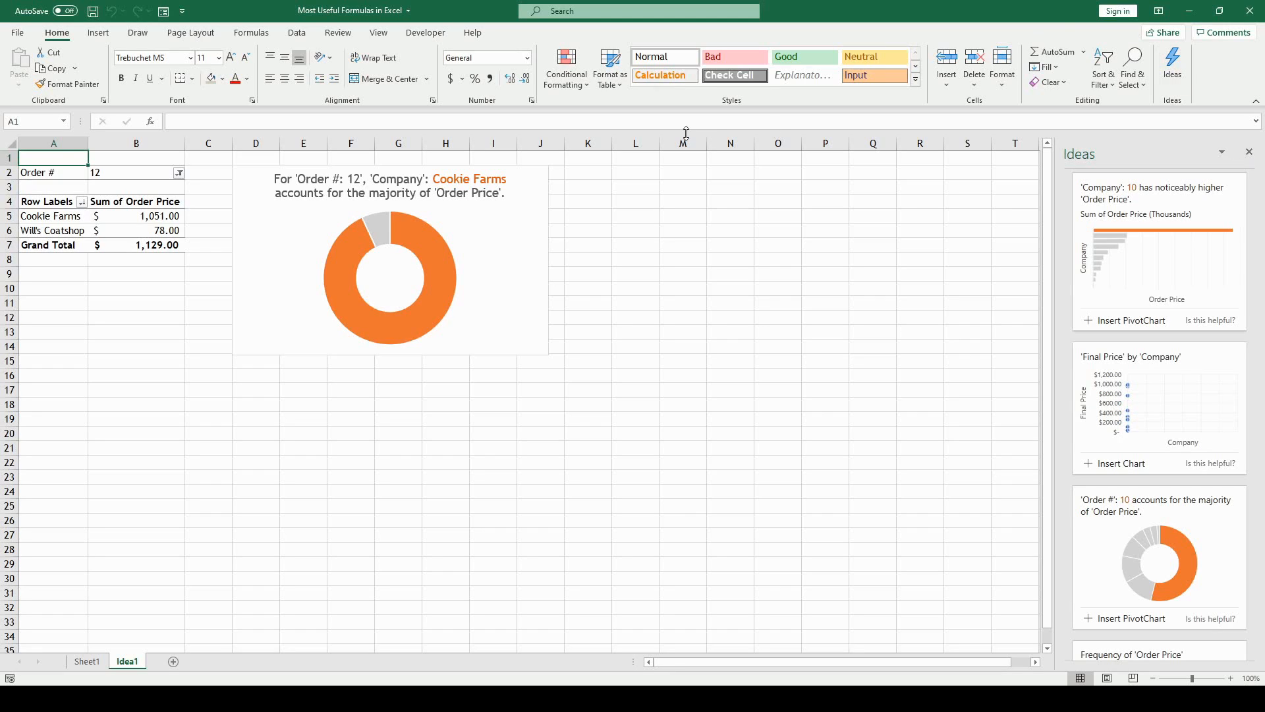
left_click(95, 662)
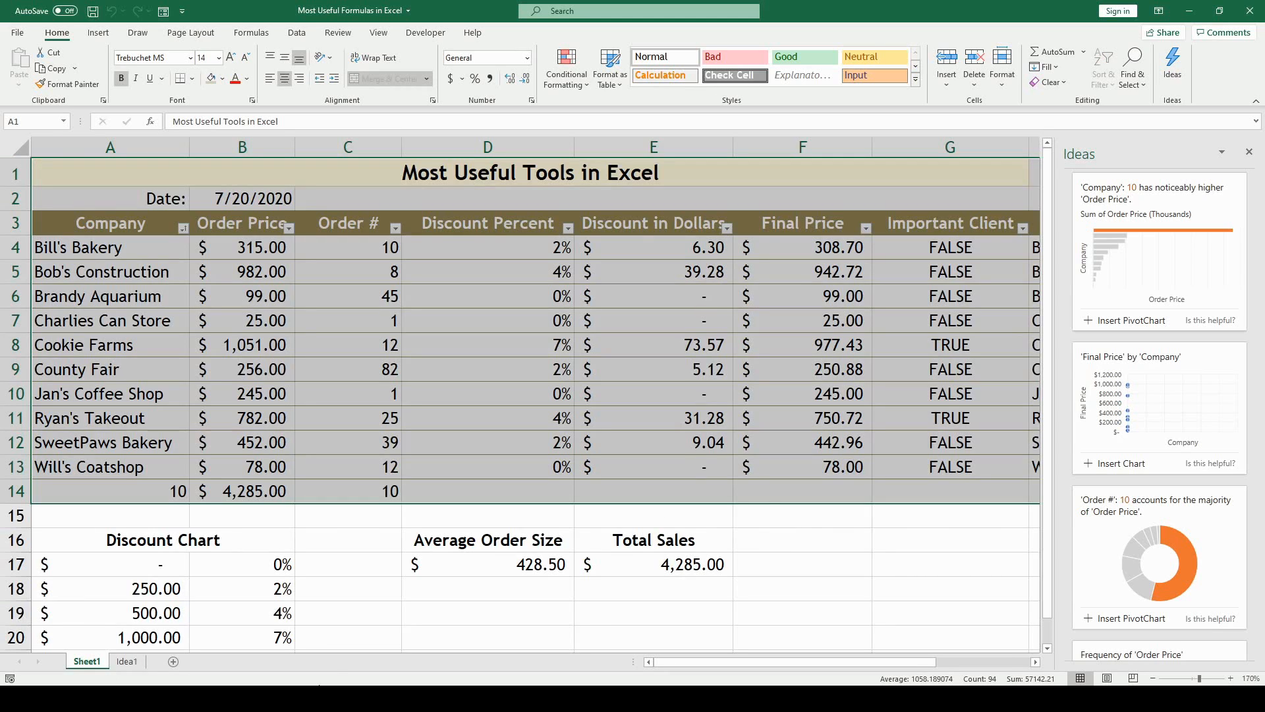
Step: Select empty cells C19:C20 to release the data selection and start a spelling check of Sheet1
left_click_drag(383, 636, 383, 622)
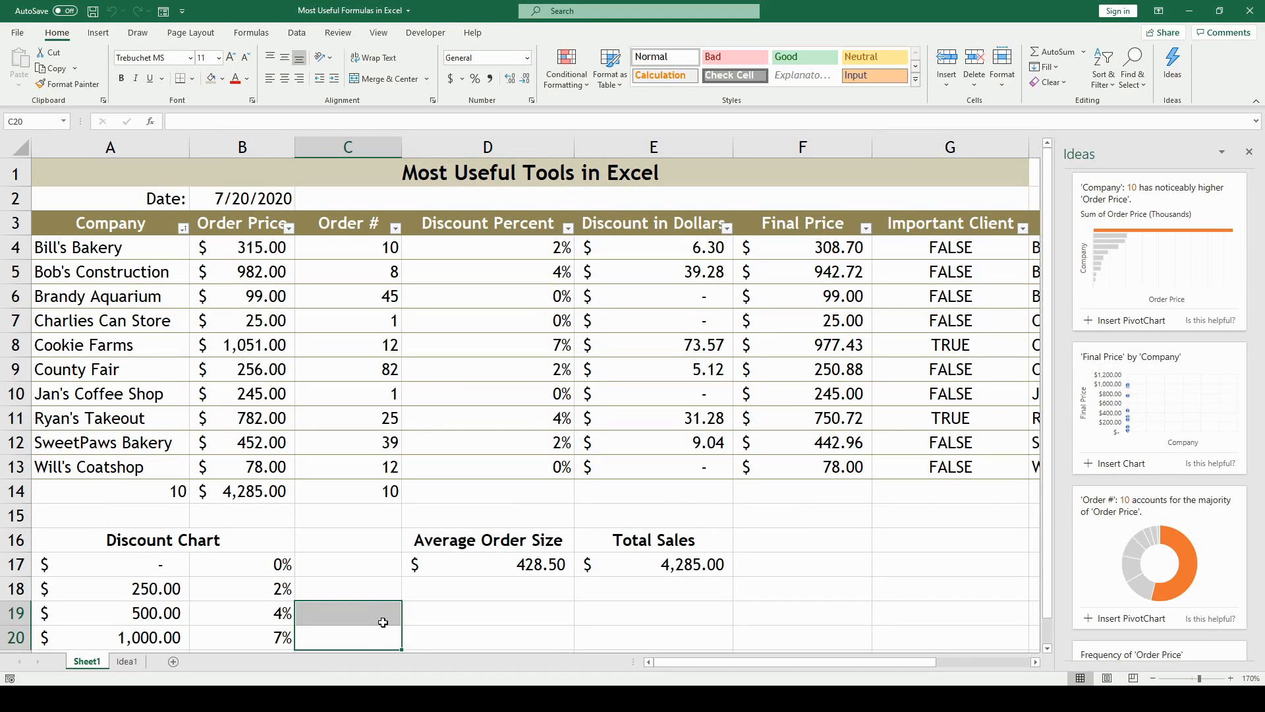
left_click(348, 35)
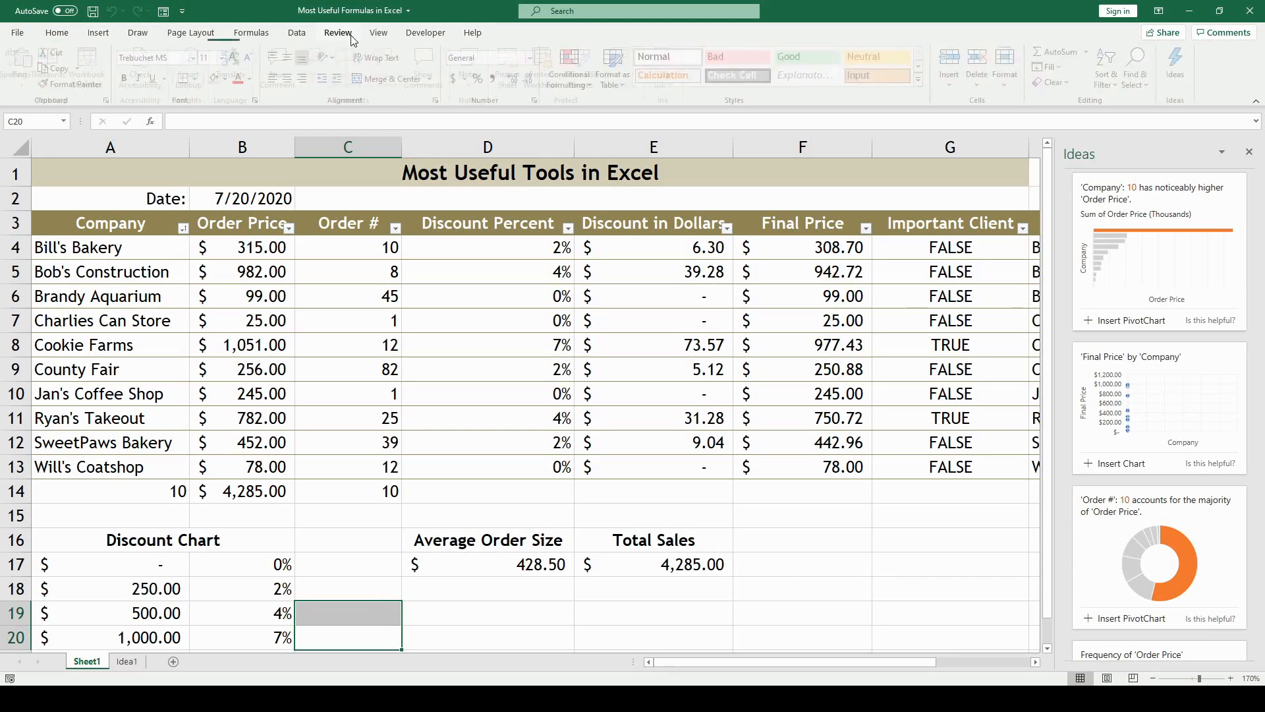
left_click(20, 61)
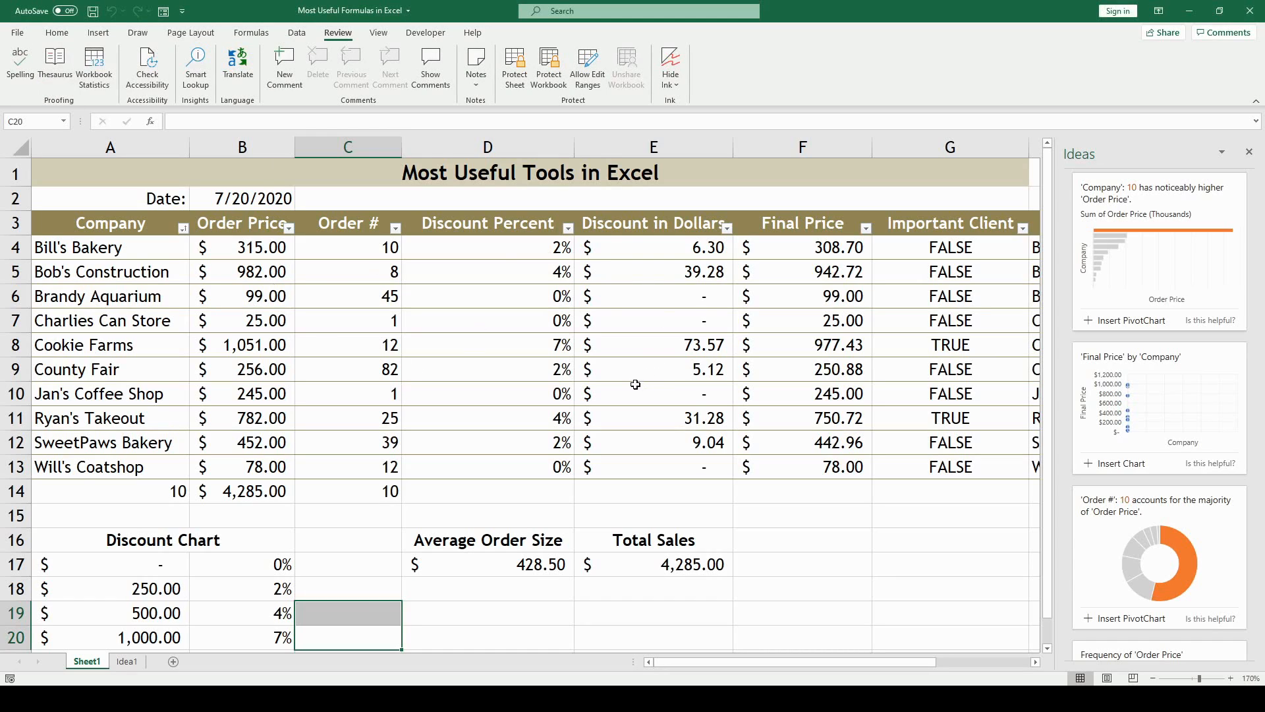
Step: Misspell the company name in A4 as "Bill's Bakry"
double_click(109, 253)
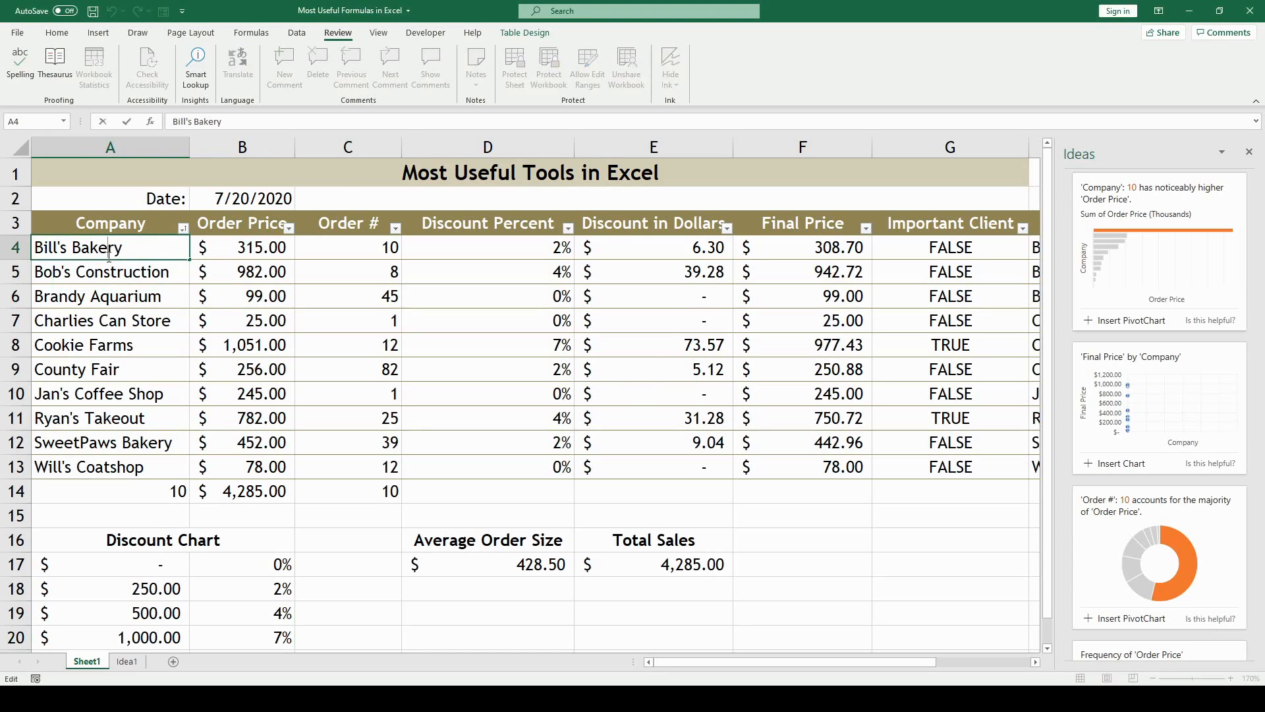
key("BackSpace")
key("Return")
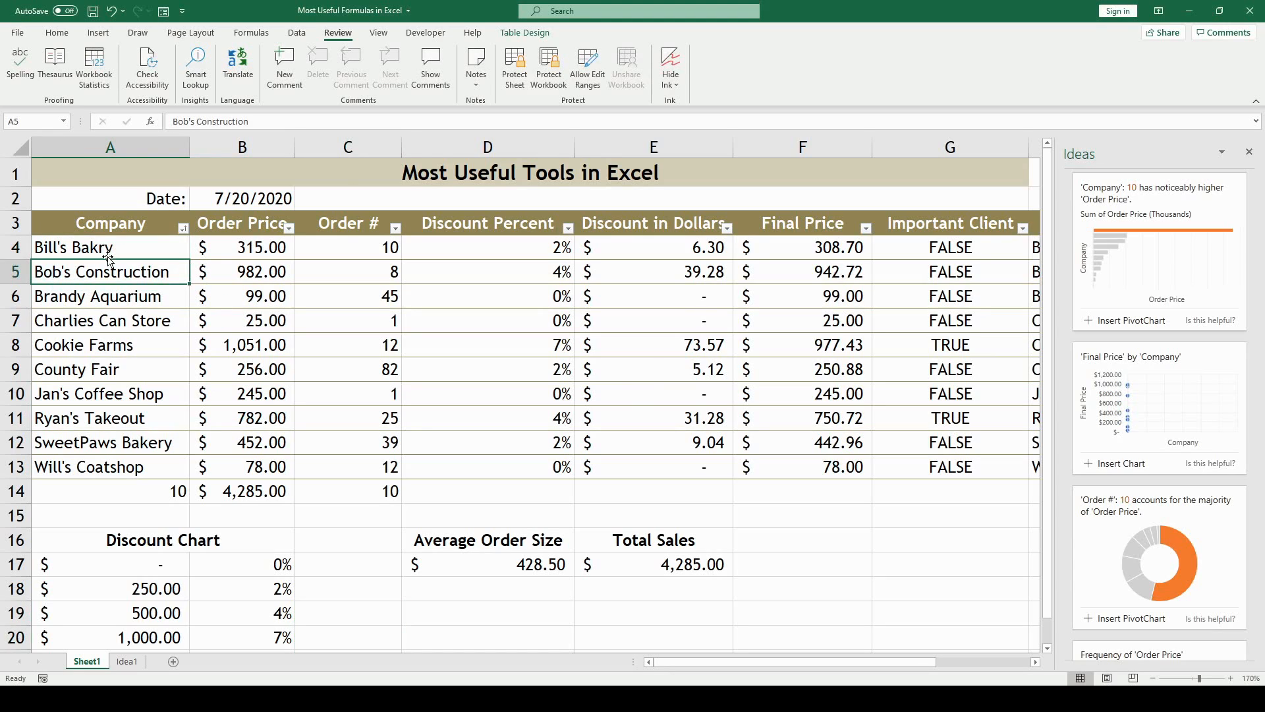
Step: Spell-check the company names from A4, correcting them to Bill's Bakery, Sweet Paws Bakery and Will's Coat shop, and close Ideas
left_click(22, 70)
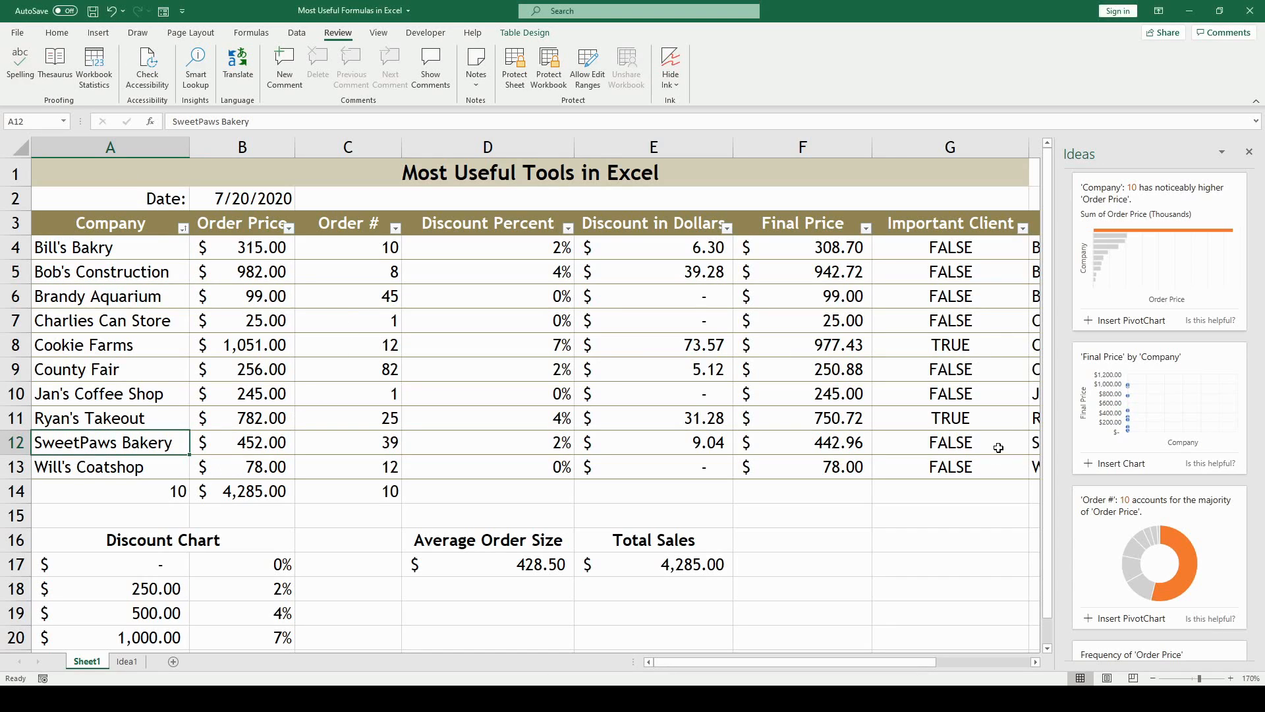
left_click(174, 278)
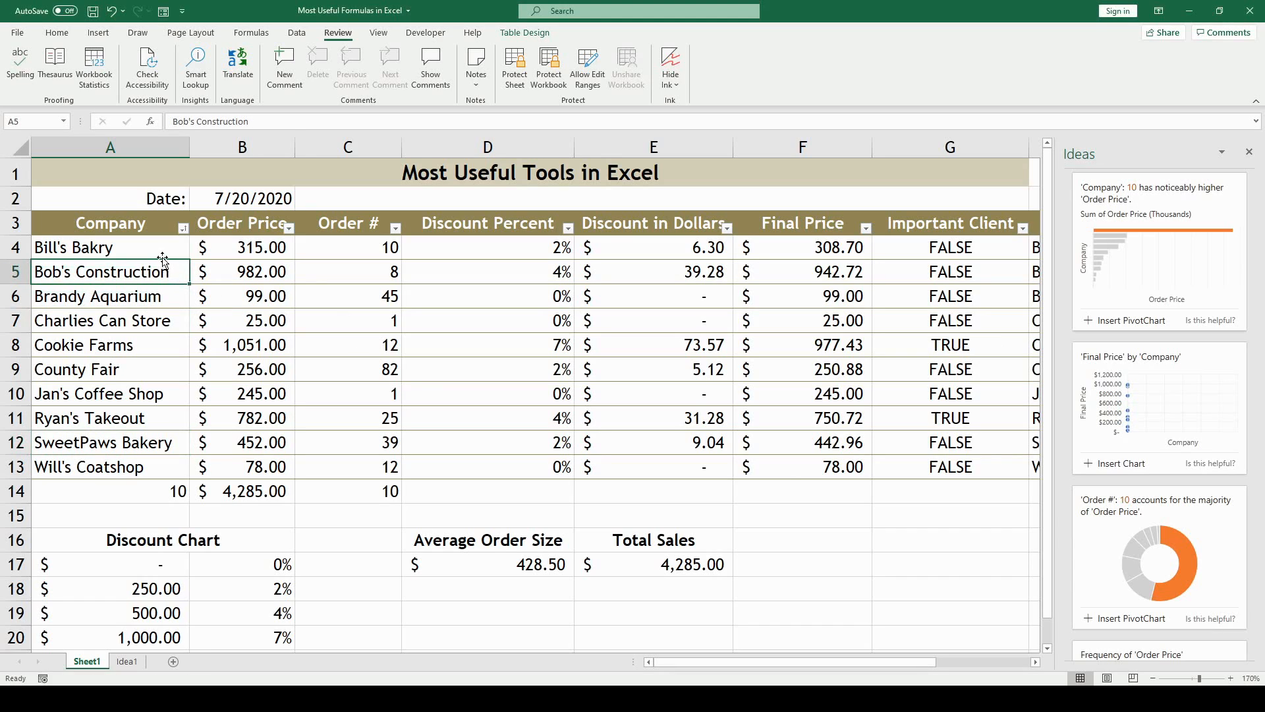
left_click(161, 252)
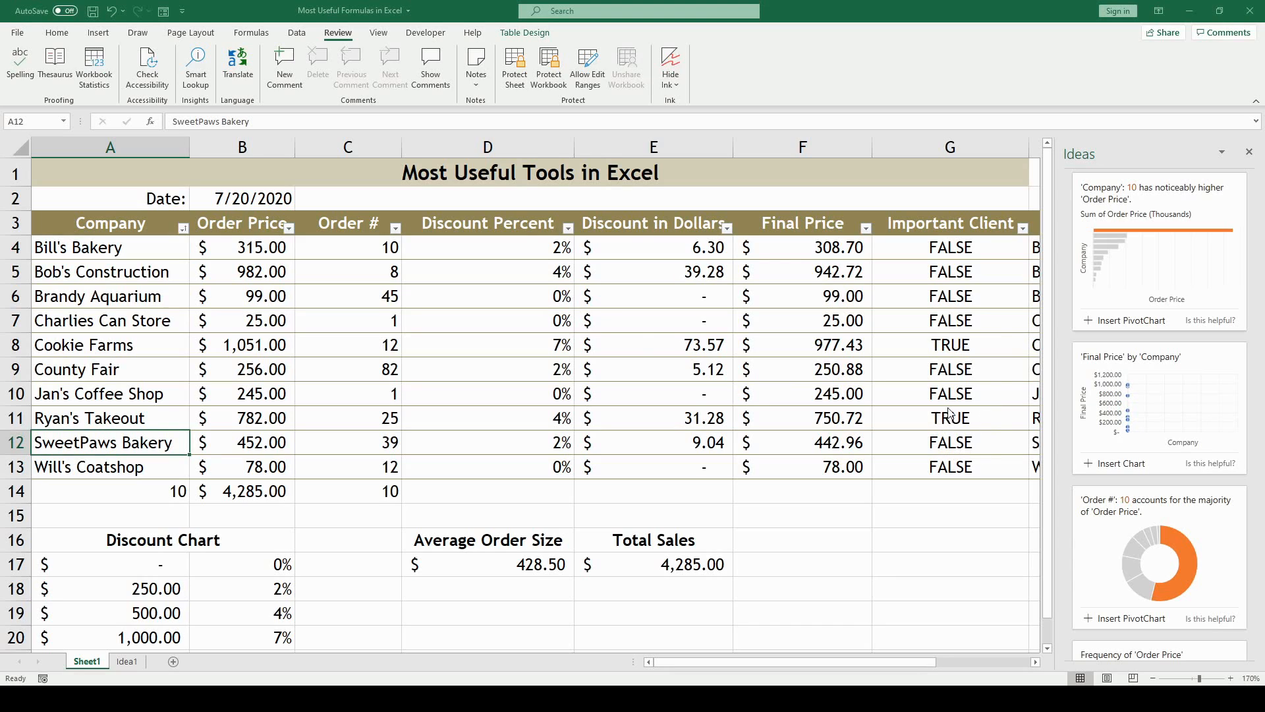
left_click(998, 368)
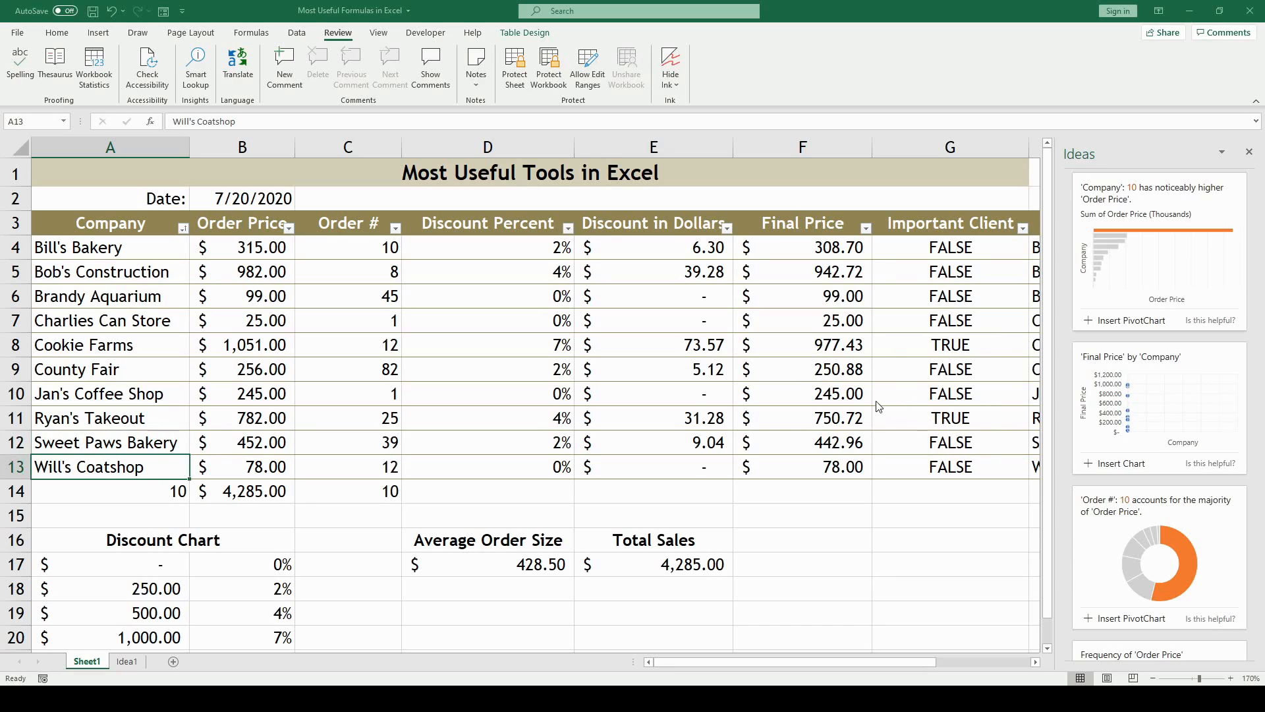
left_click(988, 367)
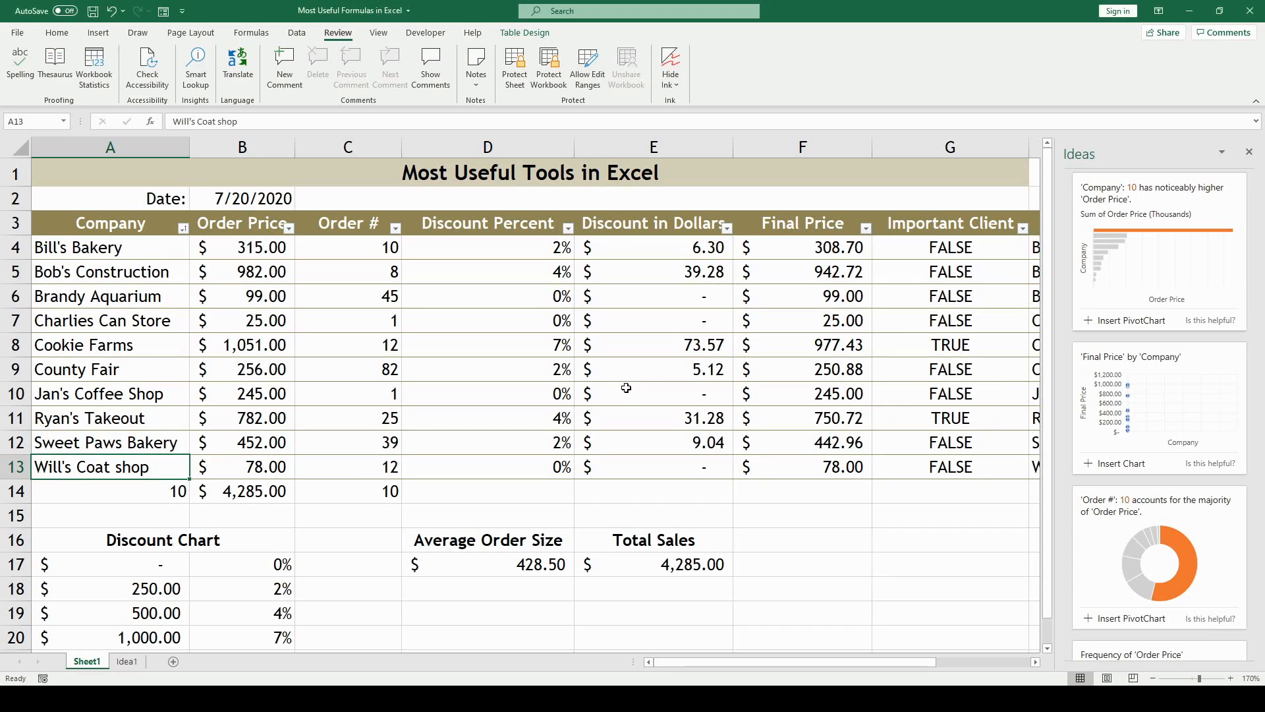
left_click(1248, 152)
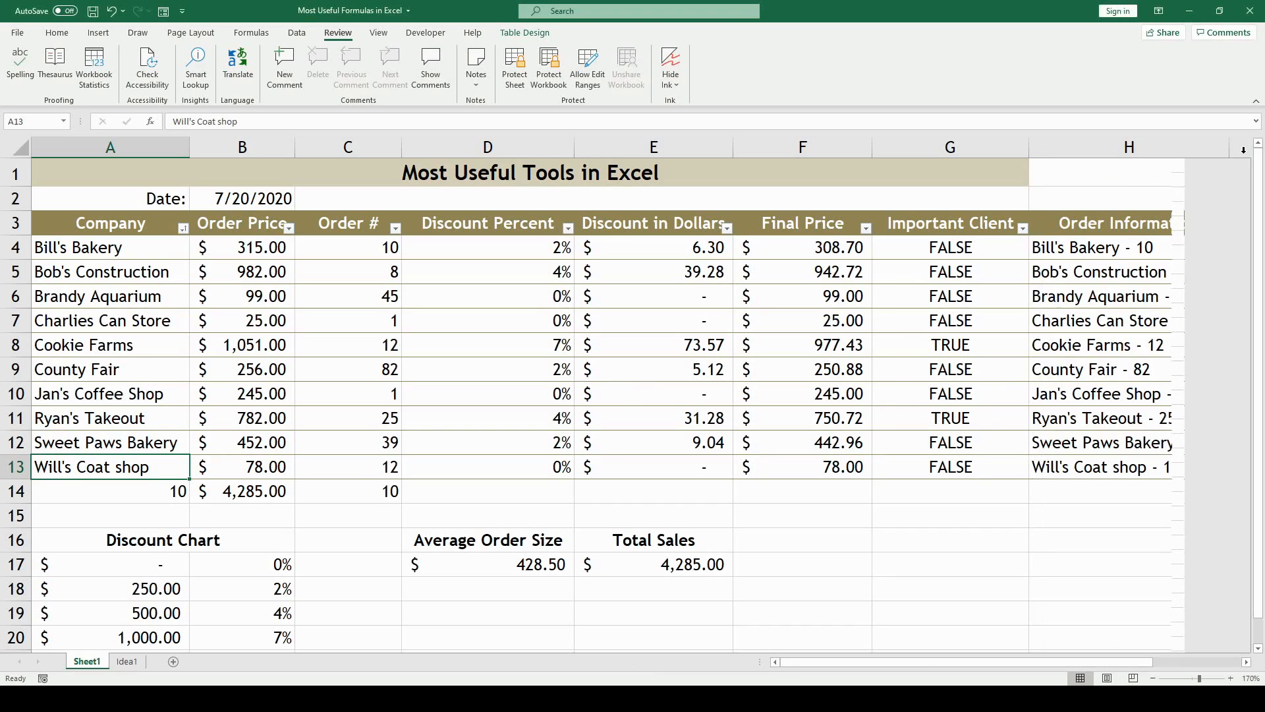